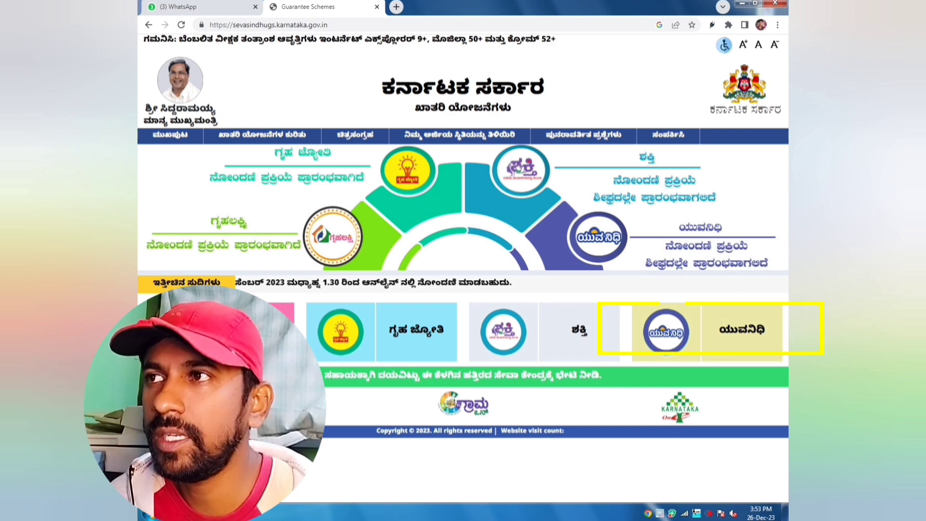
- Open the Yuvanidhi scheme and choose Register Here to create a new citizen account
{"action": "left_click", "coordinate": [742, 330]}
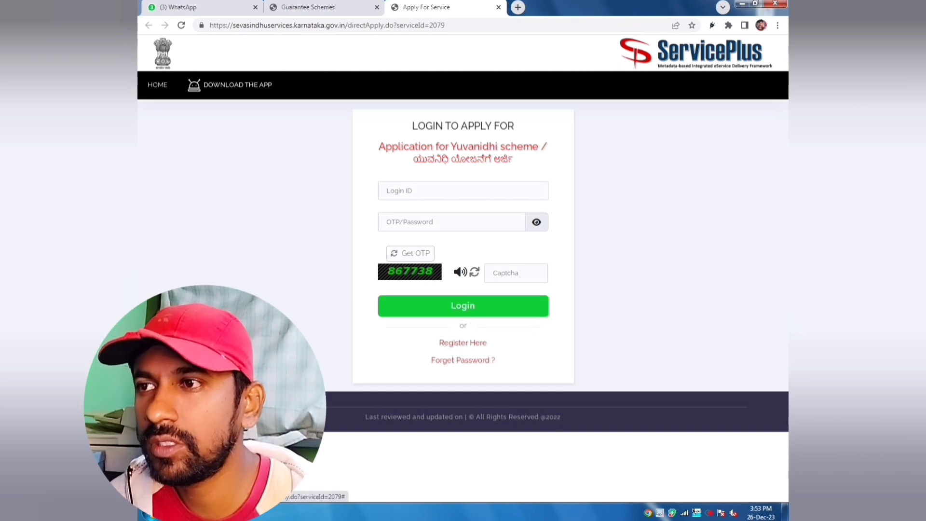
{"action": "left_click", "coordinate": [463, 342]}
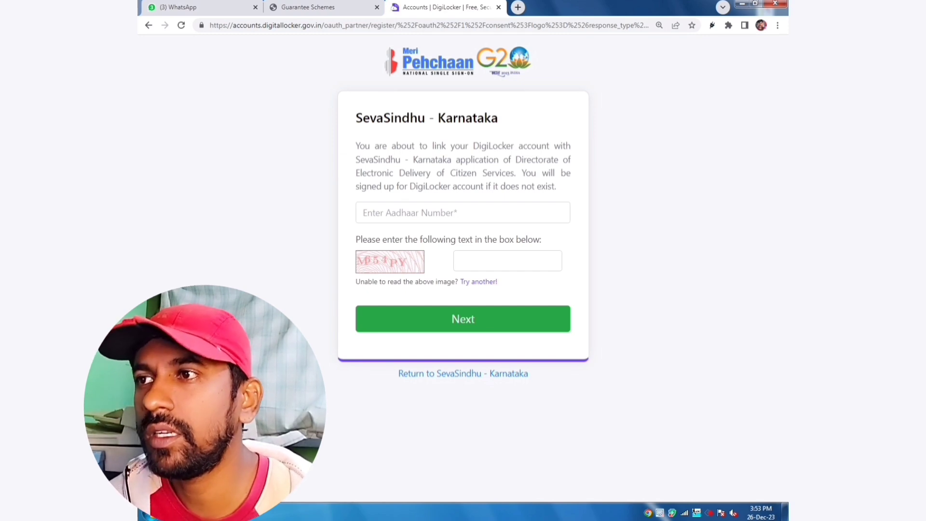
- Enter the applicant's Aadhaar number and captcha M654PY to request a DigiLocker OTP
{"action": "left_click", "coordinate": [490, 216]}
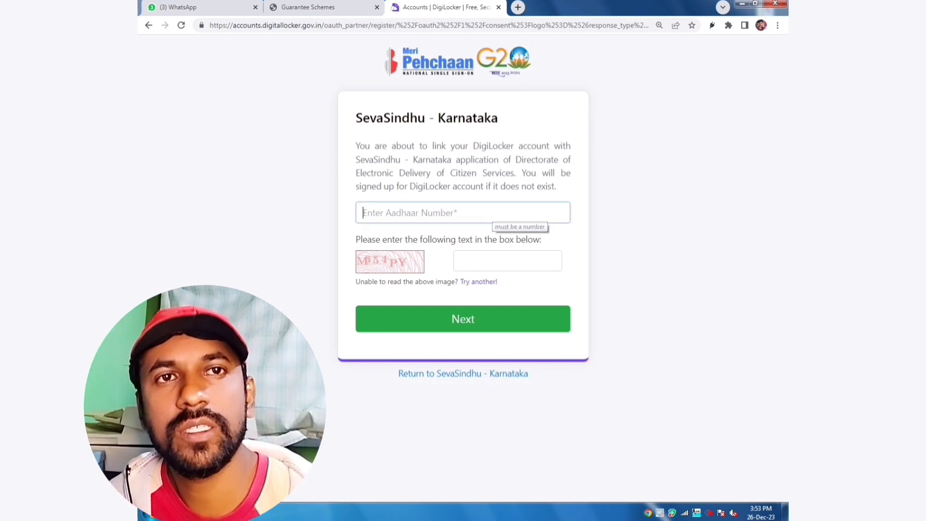
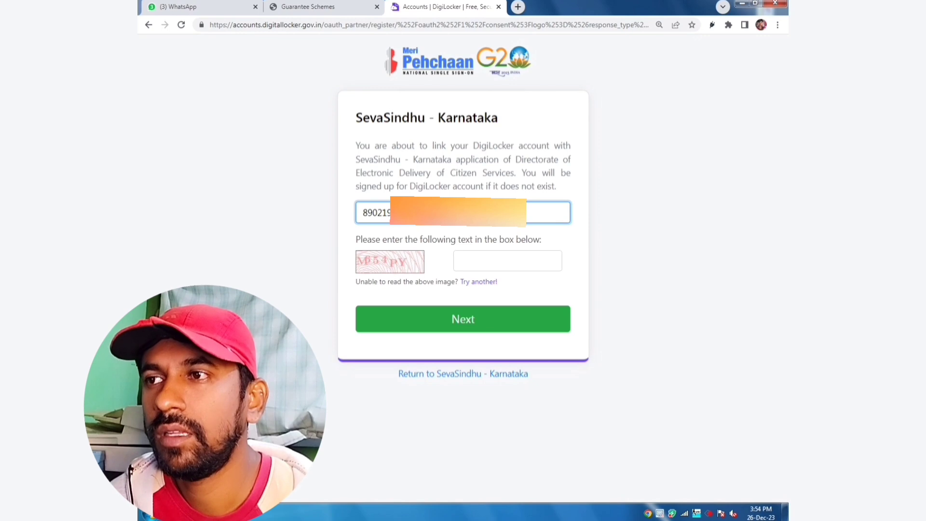
{"action": "left_click", "coordinate": [507, 261]}
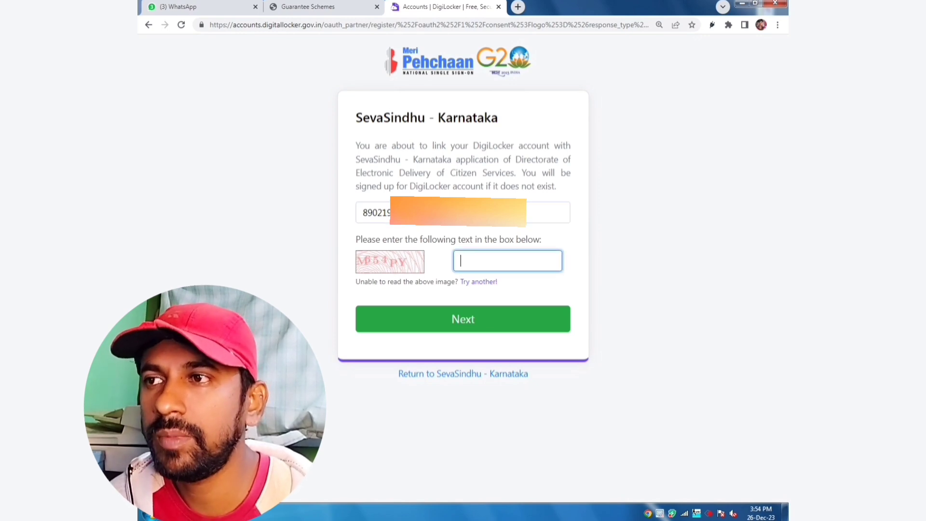
{"action": "type", "text": "M6"}
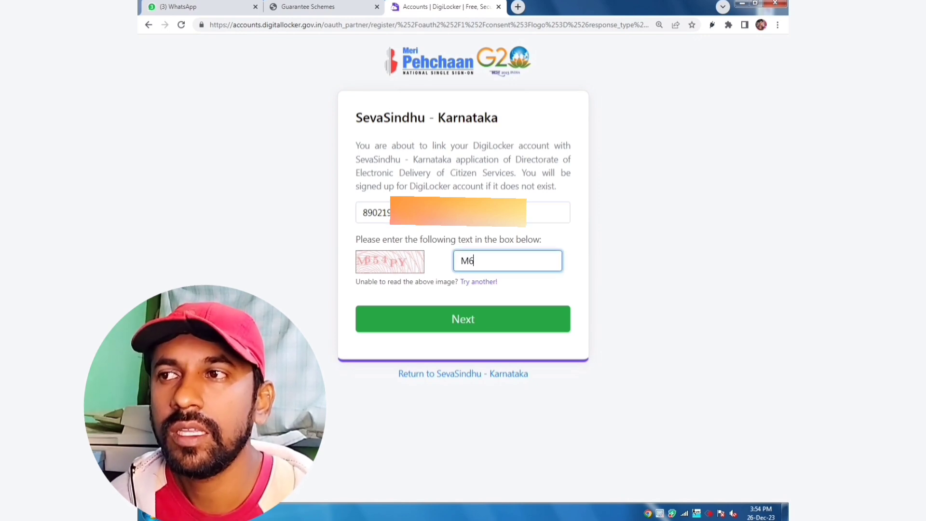
{"action": "type", "text": "5"}
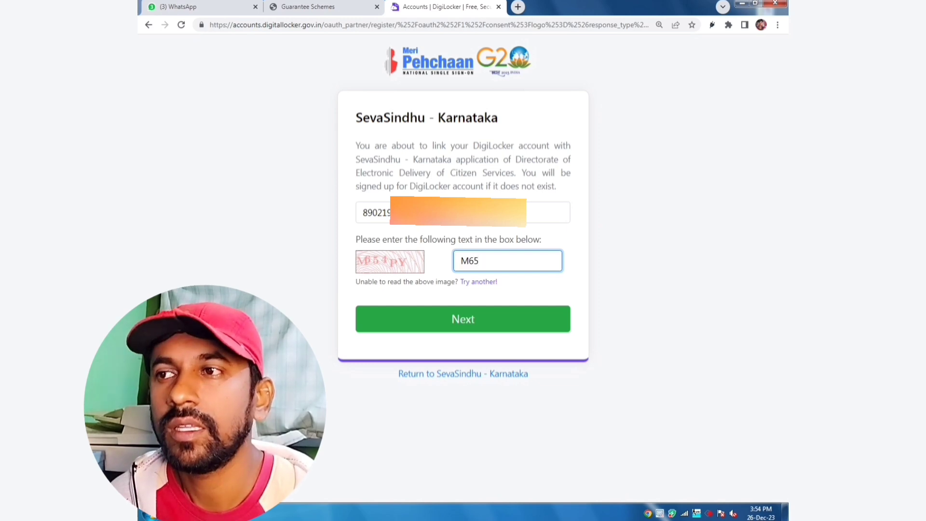
{"action": "type", "text": "4PY"}
{"action": "key", "text": "Return"}
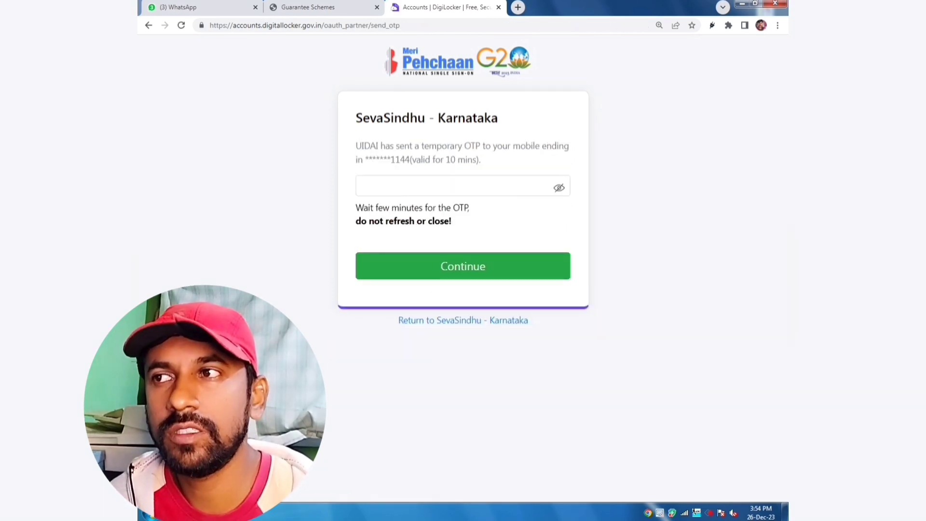
{"action": "key", "text": "Return"}
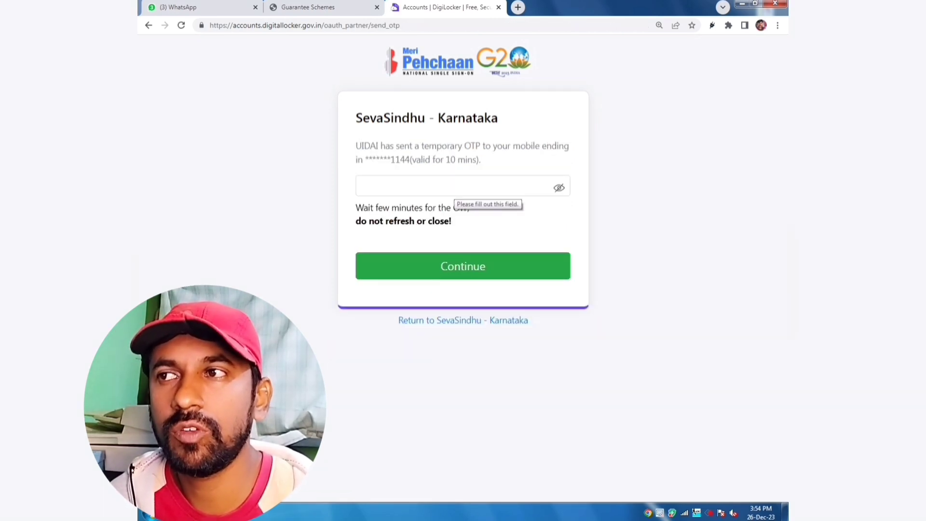
- Enter the received OTP and submit it to verify the Aadhaar
{"action": "left_click", "coordinate": [453, 186]}
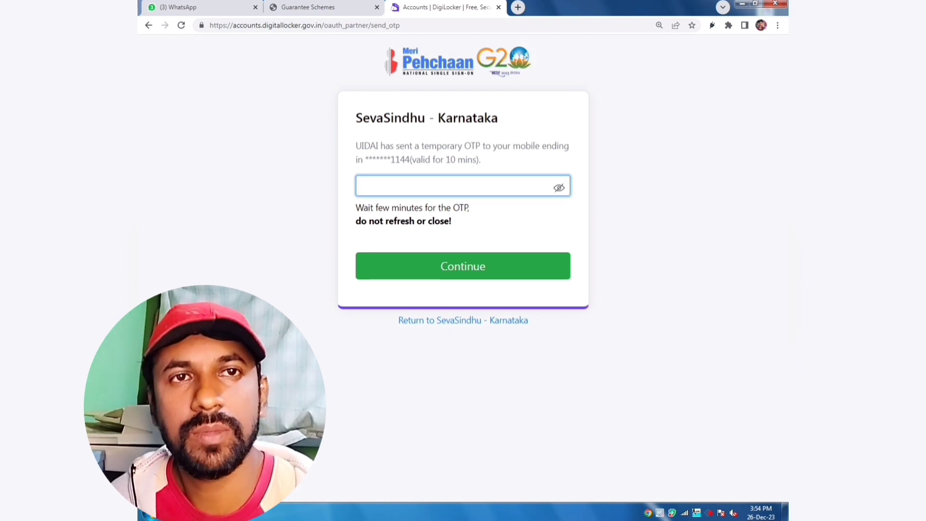
{"action": "type", "text": "••••••"}
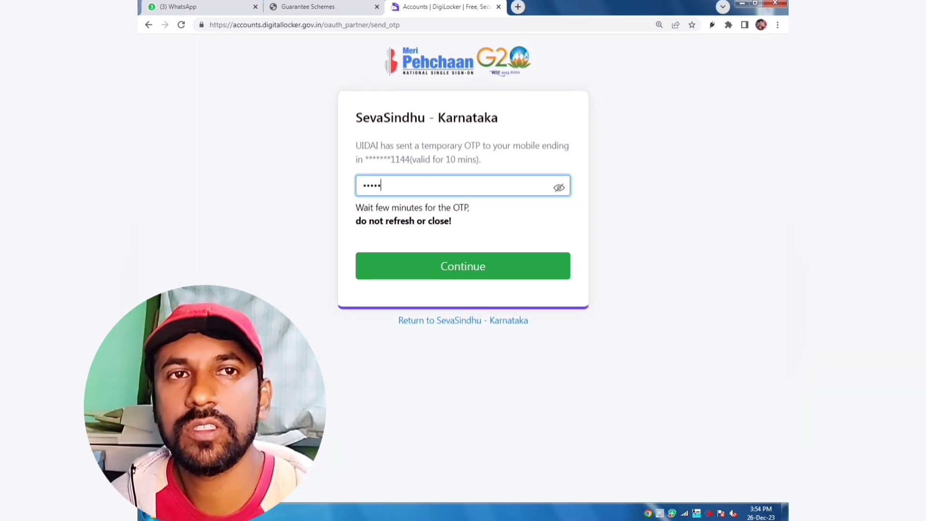
{"action": "left_click", "coordinate": [469, 276]}
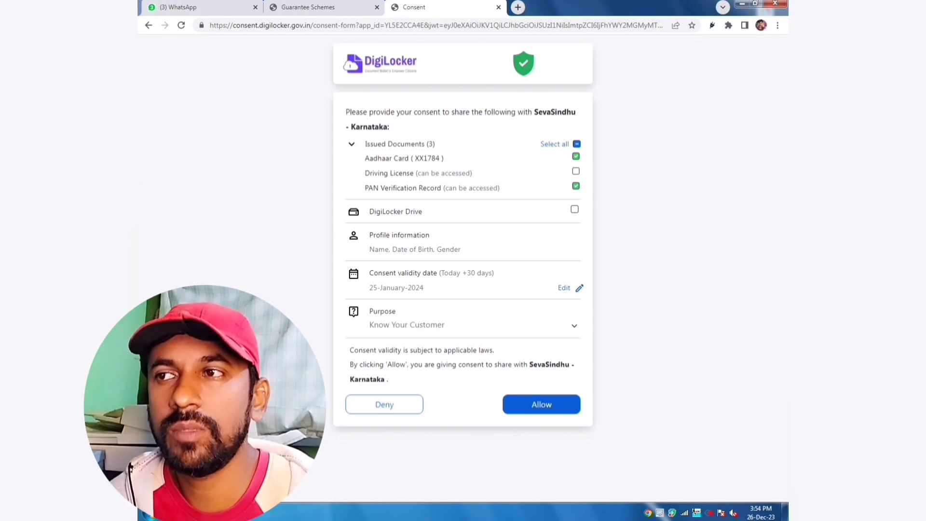
- Allow DigiLocker to share the Aadhaar Card details with SevaSindhu–Karnataka
{"action": "left_click", "coordinate": [542, 404]}
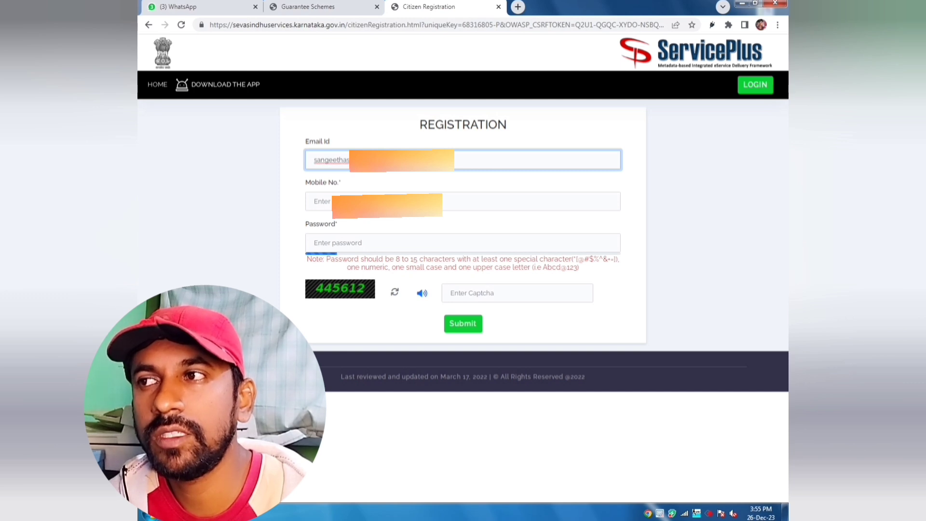
- Fill in the mobile number, a valid account password and captcha 445612, then submit the registration
{"action": "left_click", "coordinate": [314, 201]}
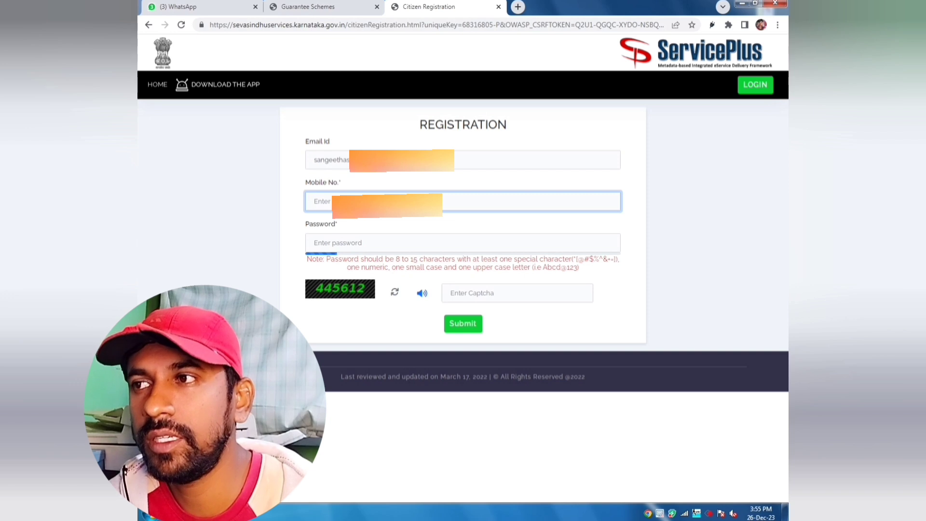
{"action": "type", "text": "97"}
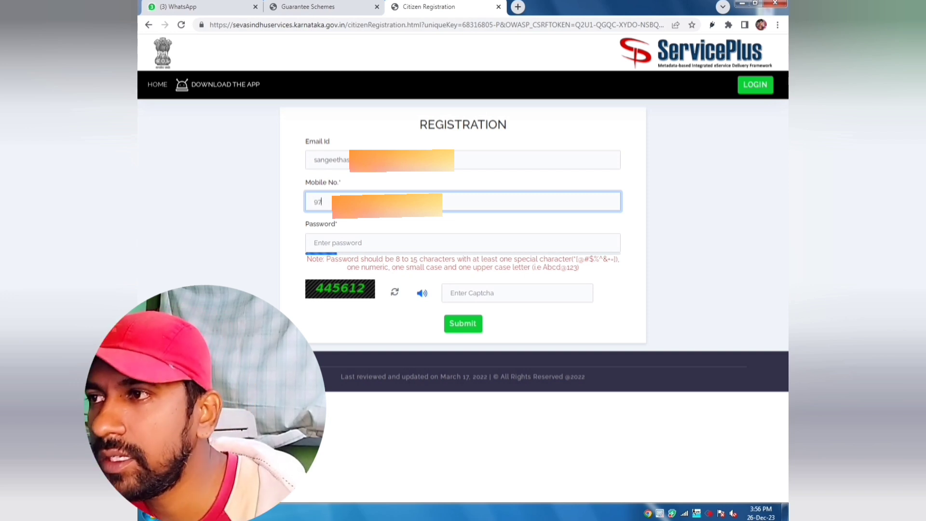
{"action": "type", "text": "413"}
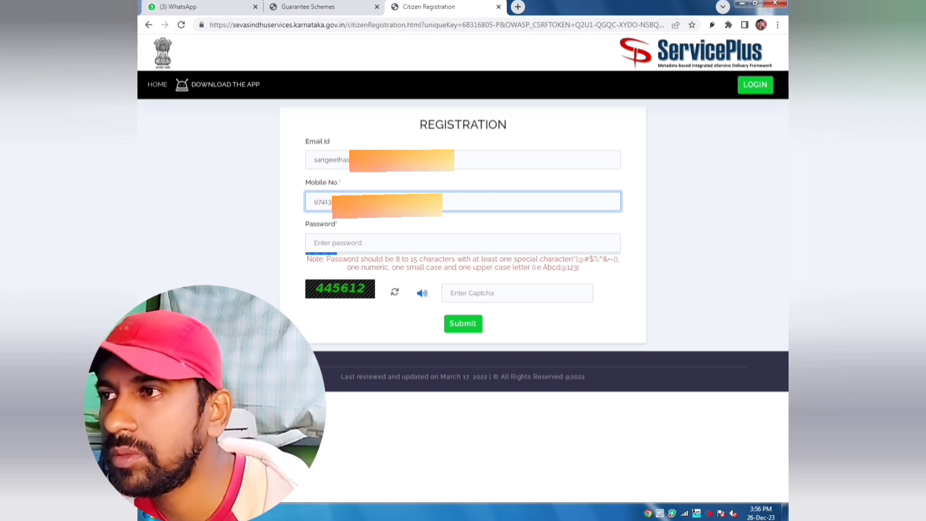
{"action": "left_click", "coordinate": [463, 323]}
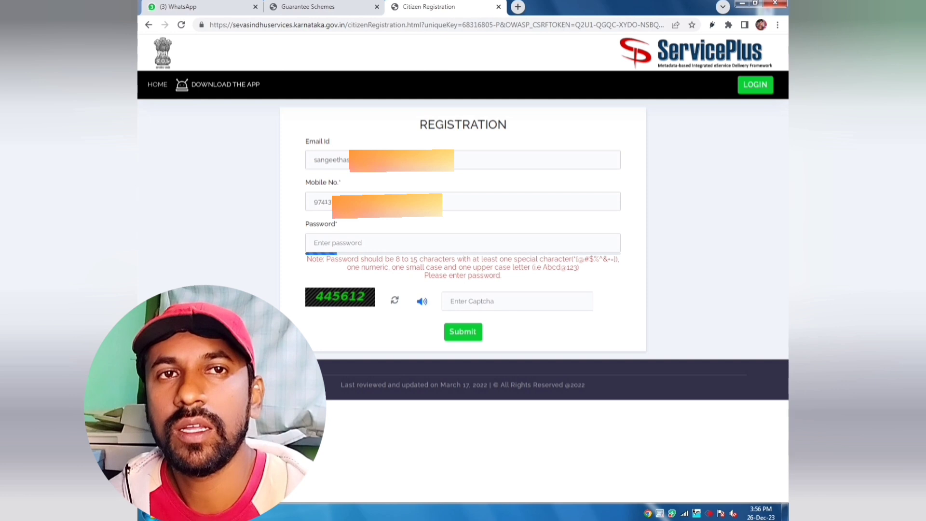
{"action": "left_click", "coordinate": [338, 242]}
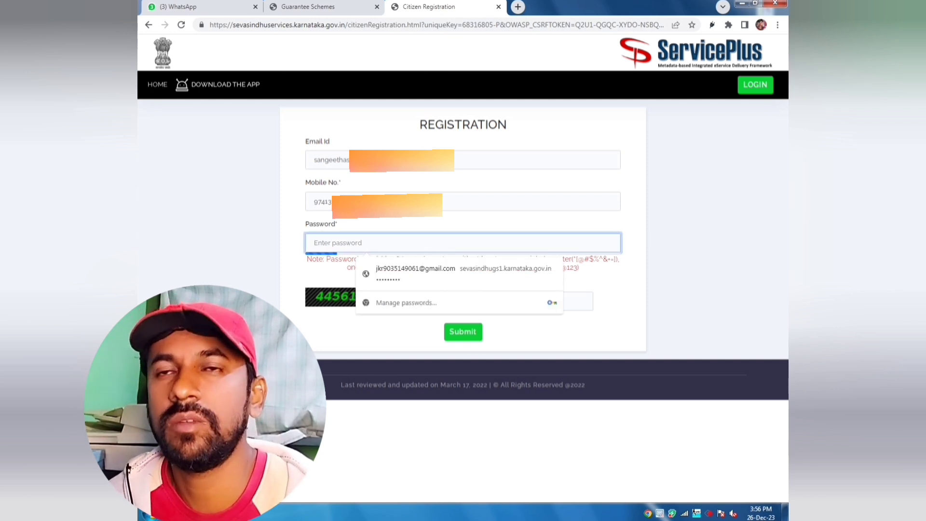
{"action": "type", "text": "S"}
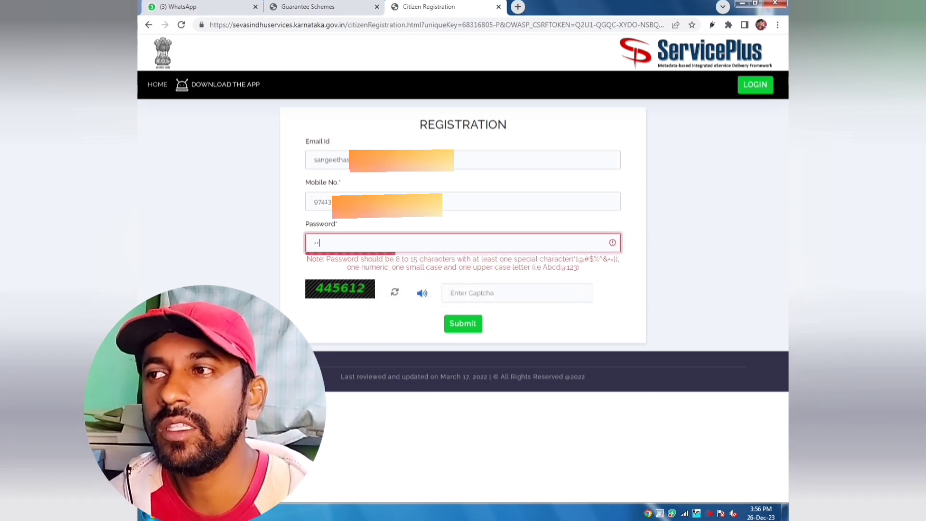
{"action": "type", "text": "a"}
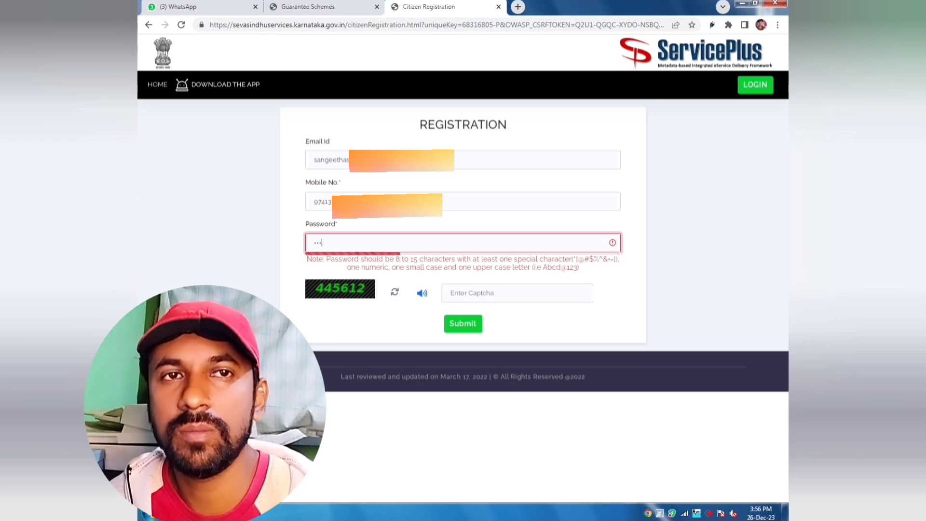
{"action": "key", "text": "ctrl+v"}
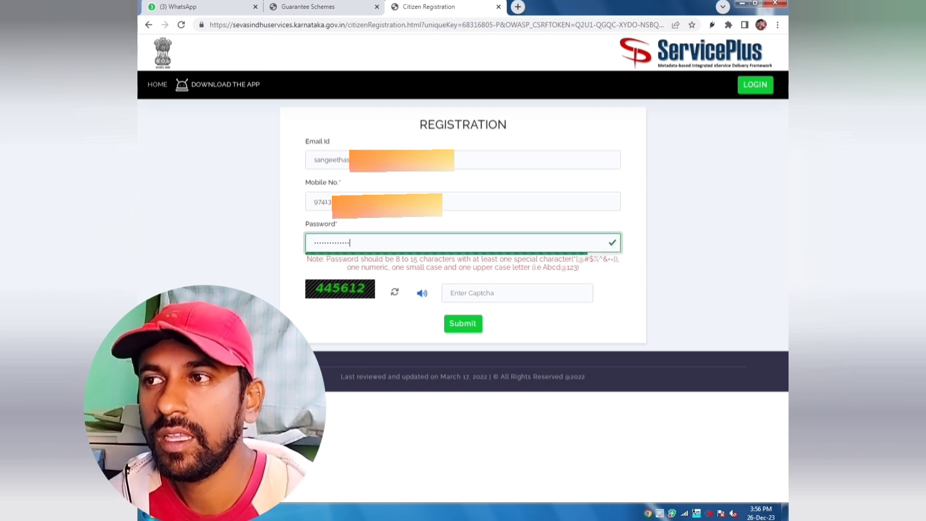
{"action": "left_click", "coordinate": [517, 293]}
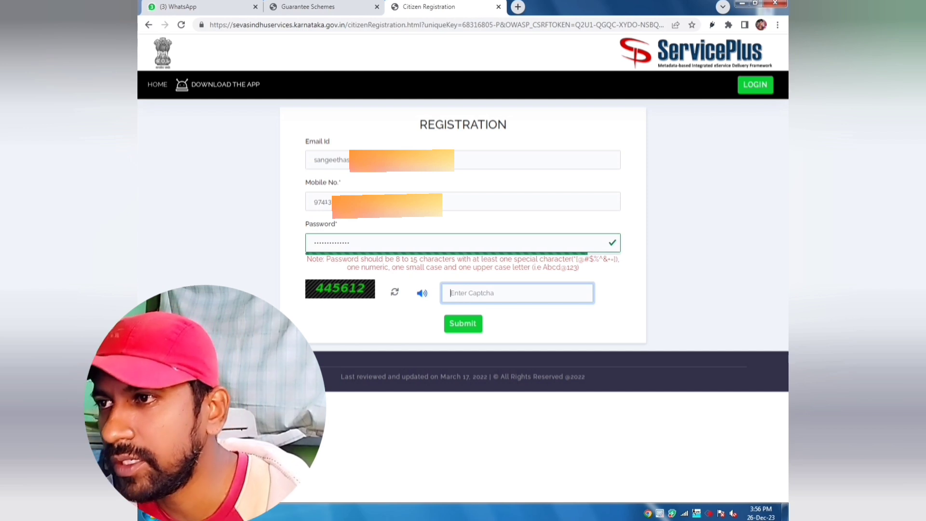
{"action": "type", "text": "445612"}
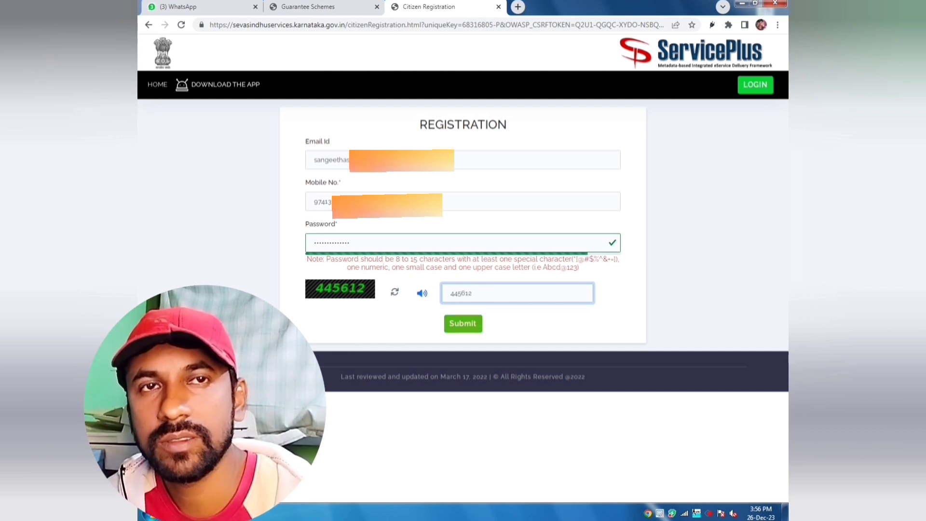
{"action": "left_click", "coordinate": [463, 323]}
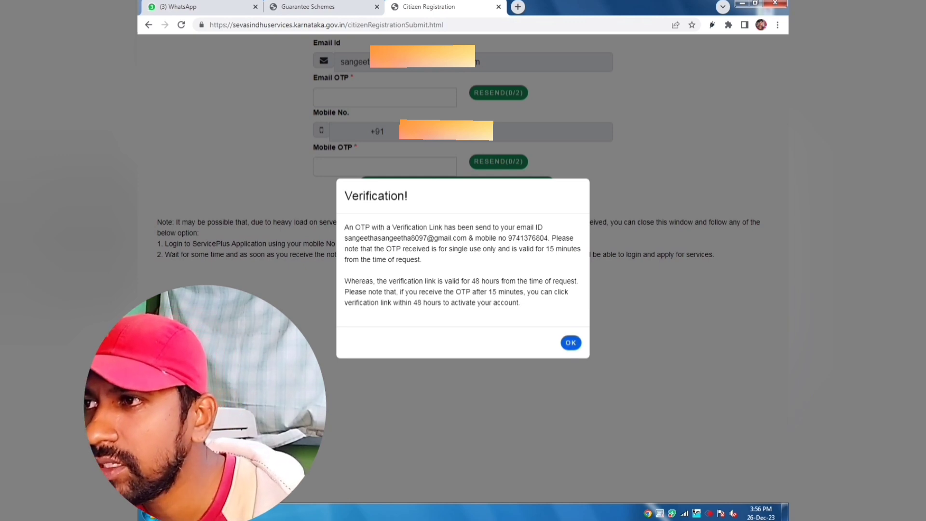
- Acknowledge the OTP-sent notice and enter the mobile OTP in the Verification field
{"action": "left_click", "coordinate": [571, 342]}
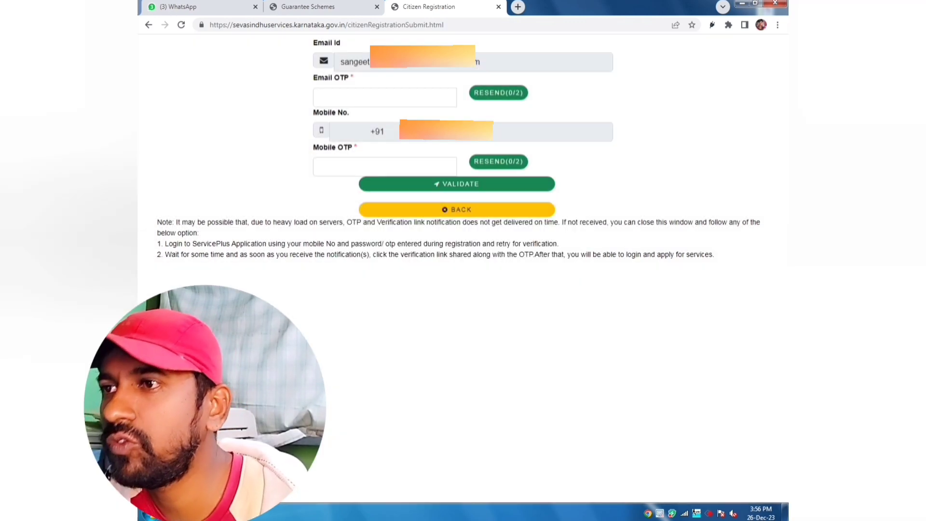
{"action": "left_click", "coordinate": [384, 167]}
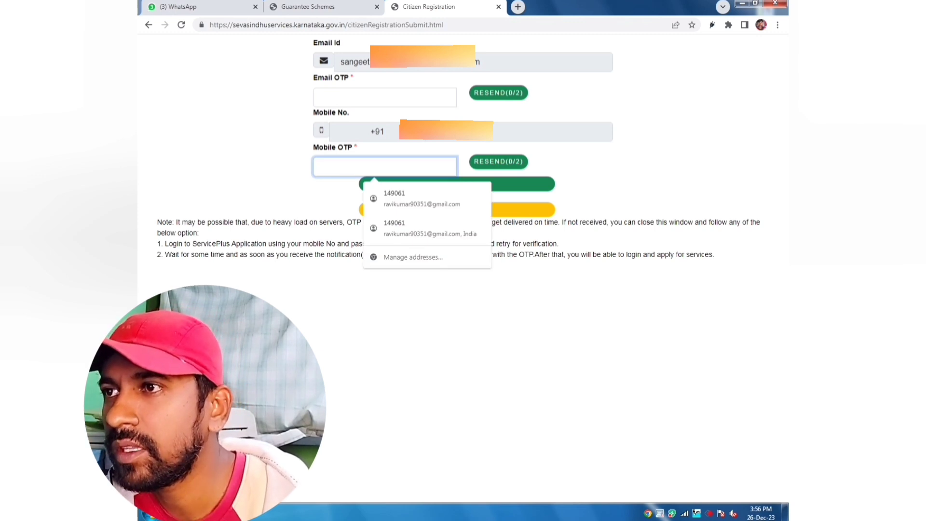
{"action": "left_click", "coordinate": [571, 314]}
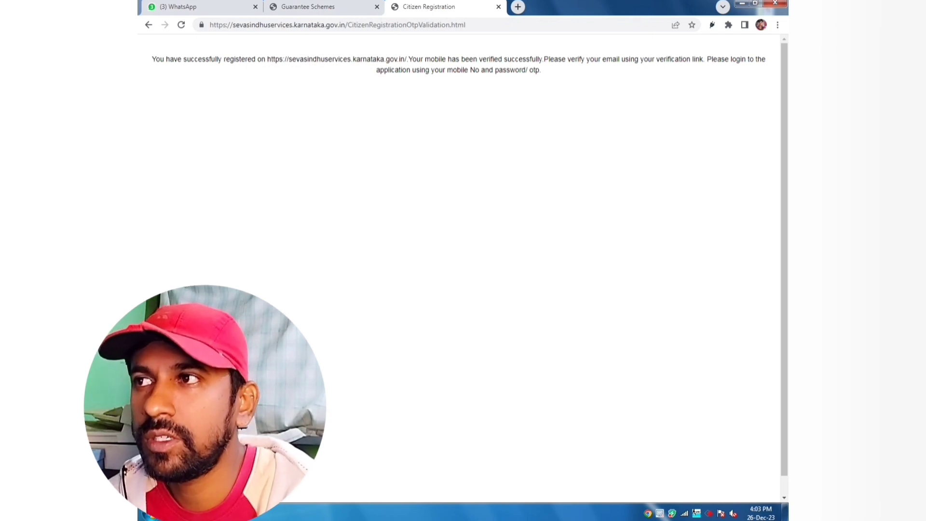
- Return to the Guarantee Schemes portal and open the Yuvanidhi scheme application
{"action": "left_click", "coordinate": [338, 6]}
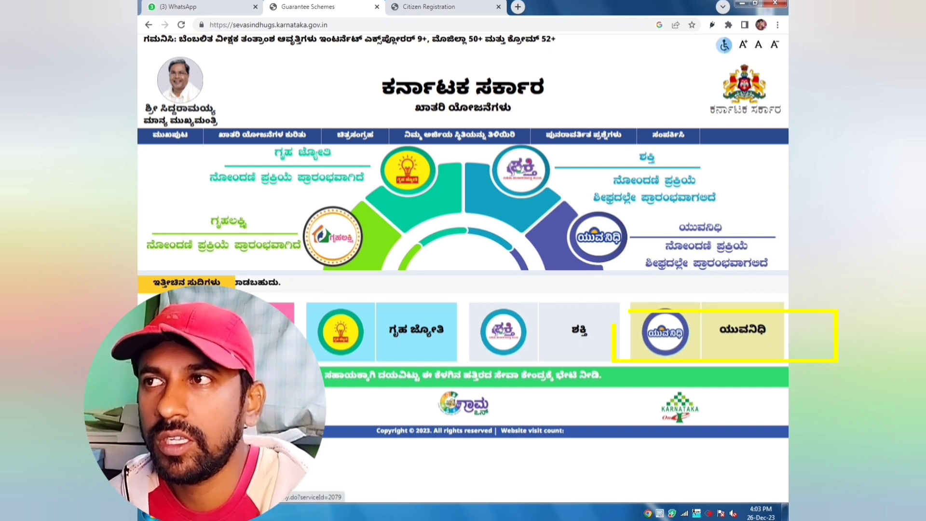
{"action": "left_click", "coordinate": [429, 6]}
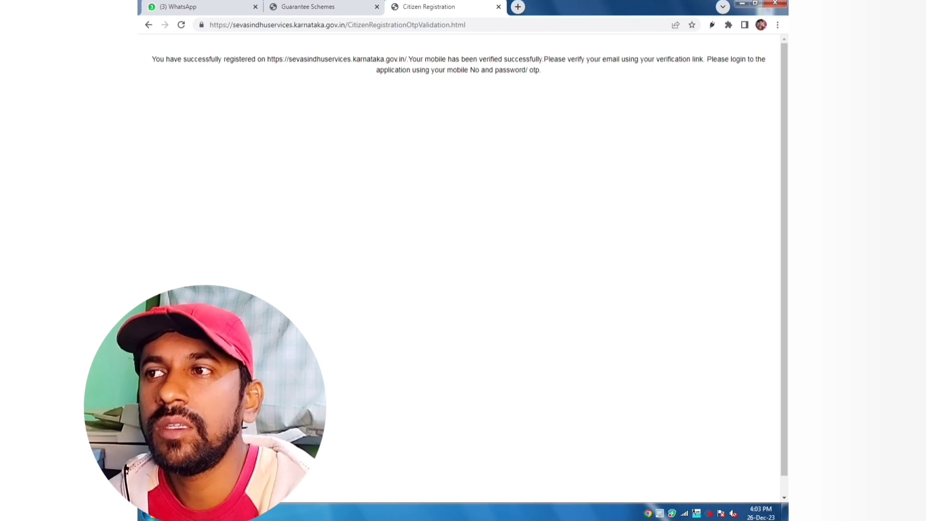
{"action": "left_click", "coordinate": [308, 6]}
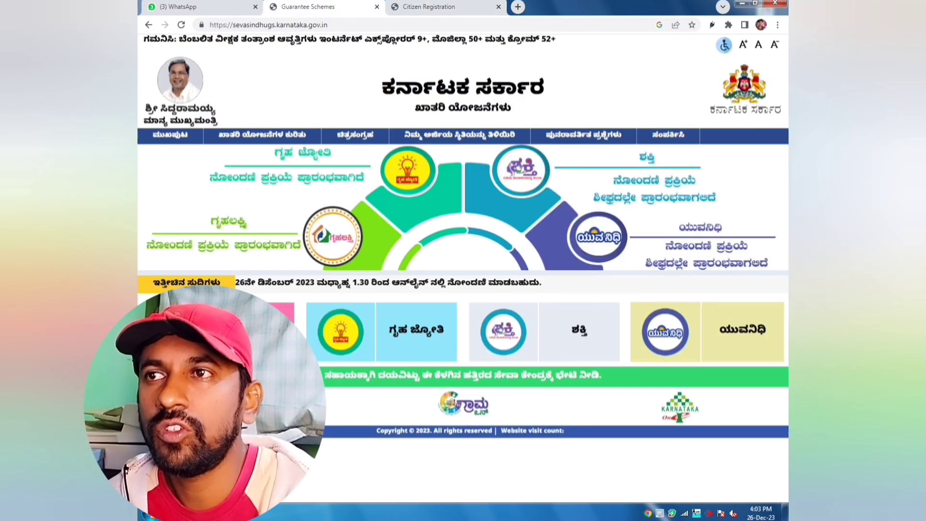
{"action": "left_click", "coordinate": [666, 332]}
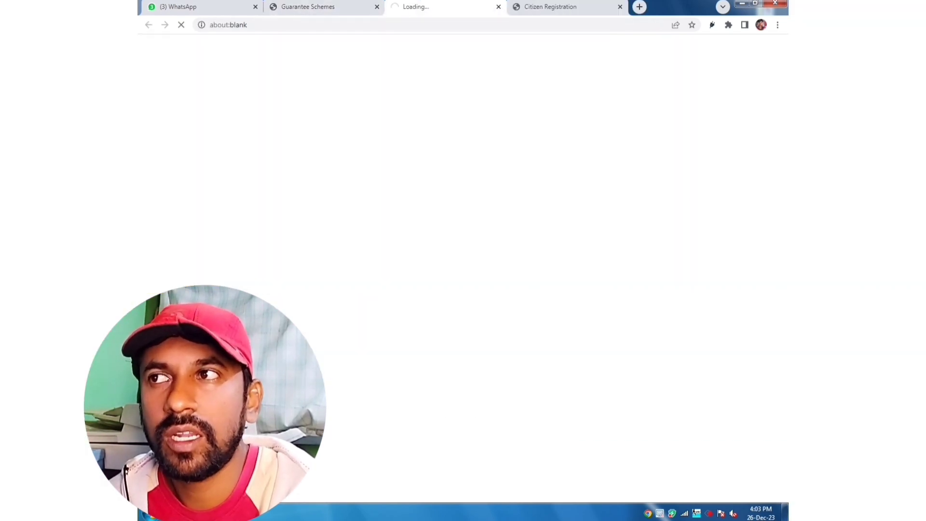
- Close the old registration tab and log in with the new login ID, password and captcha
{"action": "left_click", "coordinate": [620, 7]}
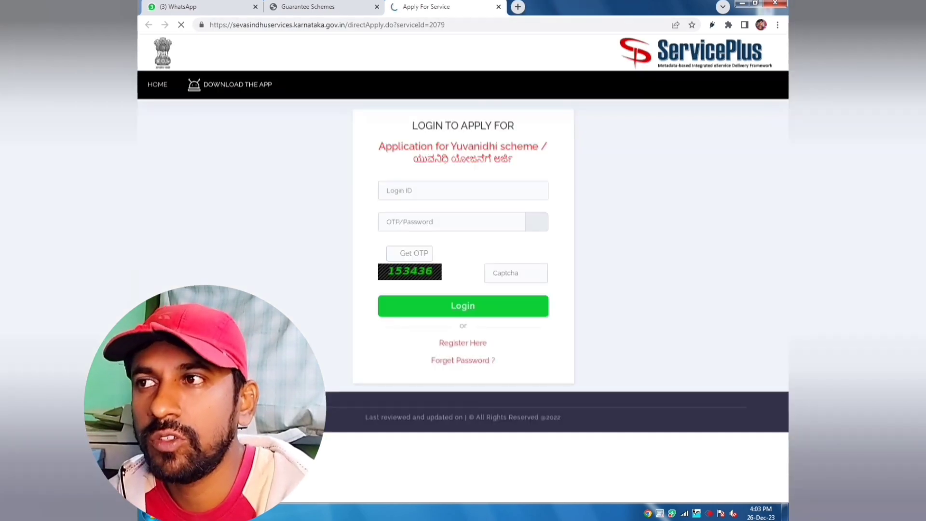
{"action": "left_click", "coordinate": [463, 190]}
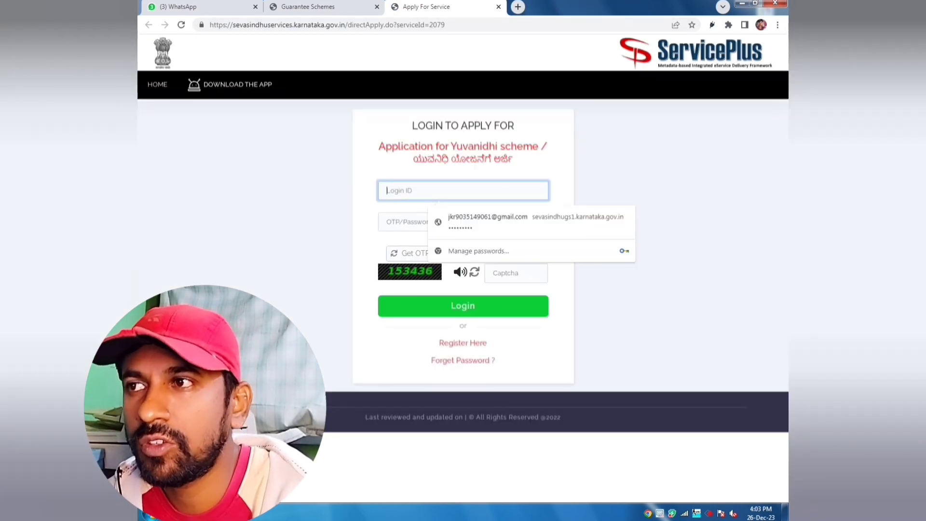
{"action": "type", "text": "84"}
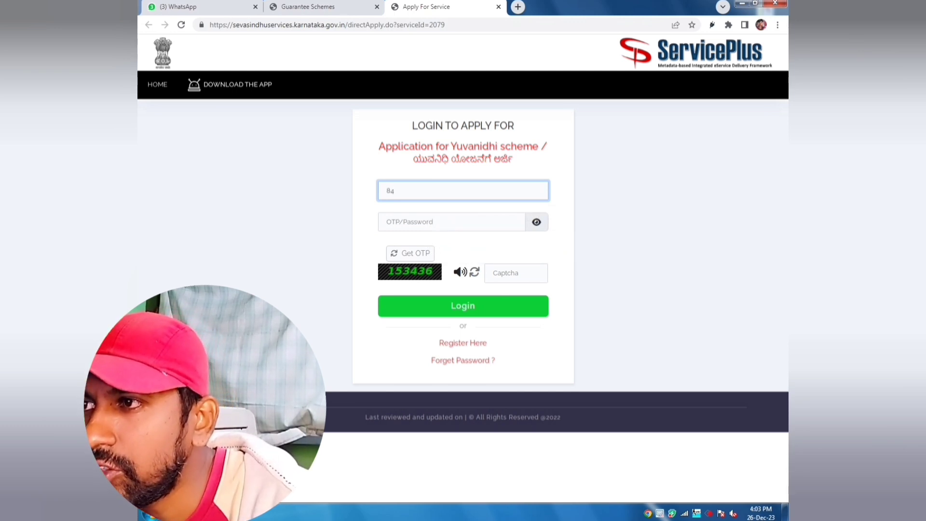
{"action": "key", "text": "BackSpace"}
{"action": "type", "text": "722"}
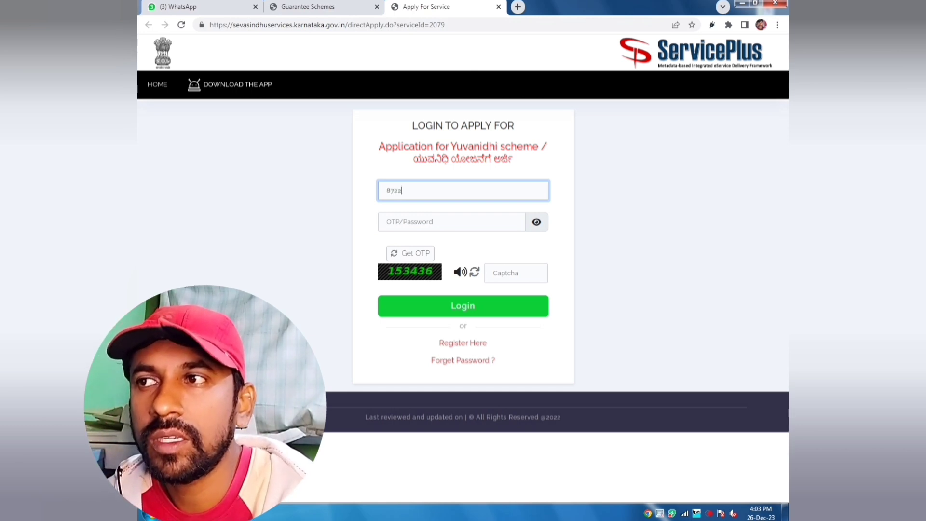
{"action": "type", "text": "75"}
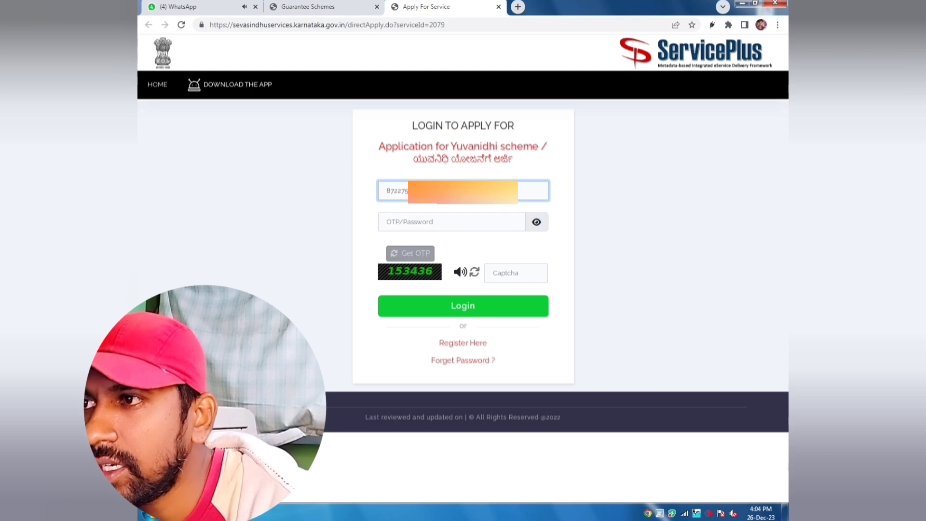
{"action": "left_click", "coordinate": [425, 222]}
{"action": "type", "text": "••"}
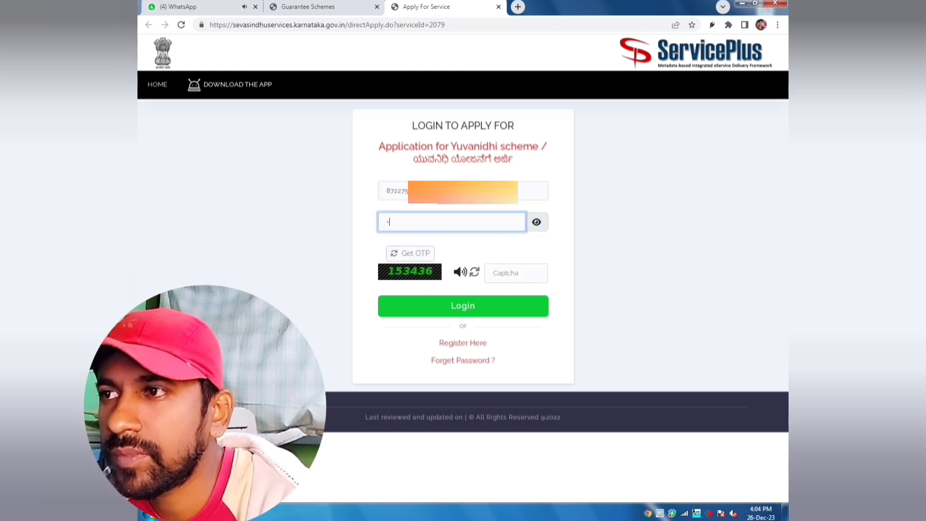
{"action": "type", "text": "••"}
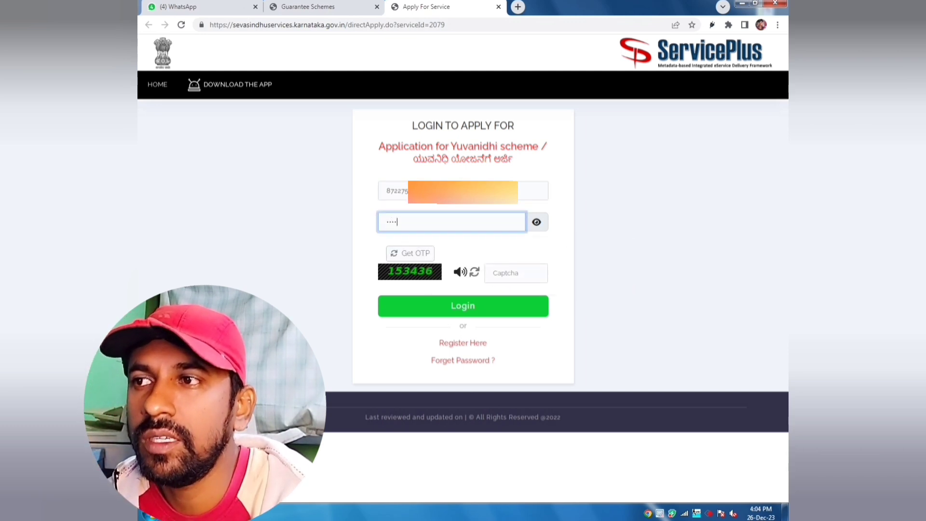
{"action": "type", "text": "••••••"}
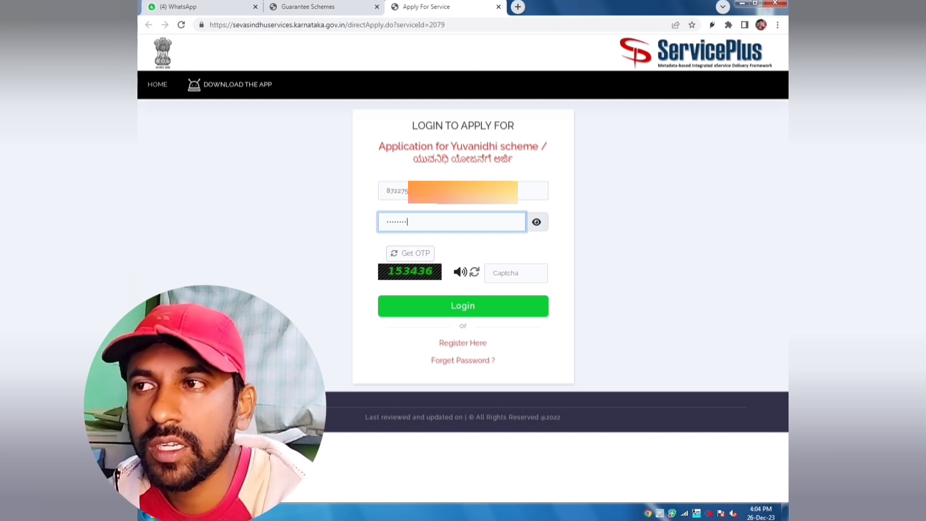
{"action": "type", "text": "••••"}
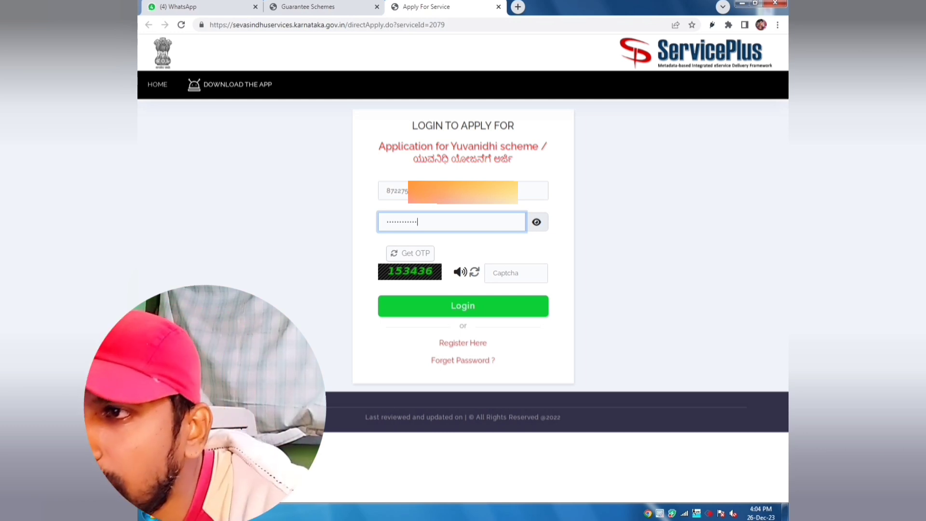
{"action": "left_click", "coordinate": [516, 273]}
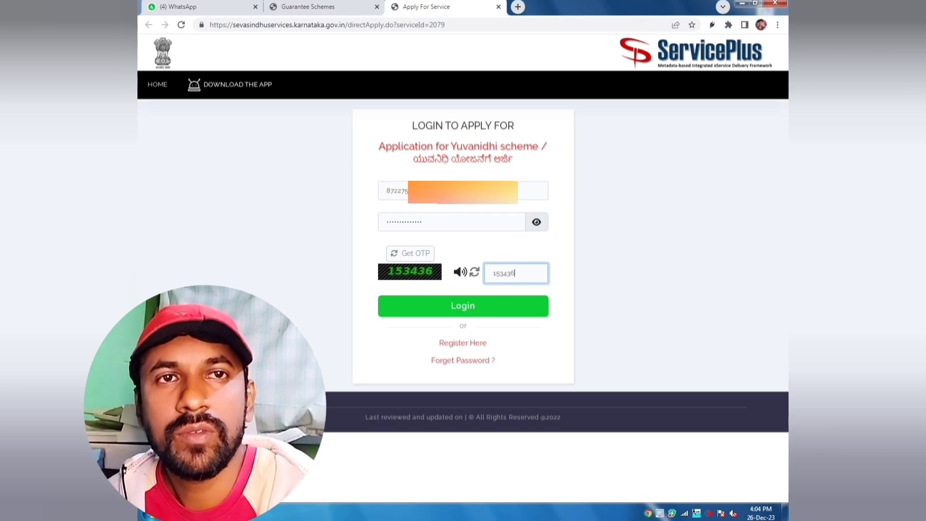
{"action": "key", "text": "Tab"}
{"action": "key", "text": "Return"}
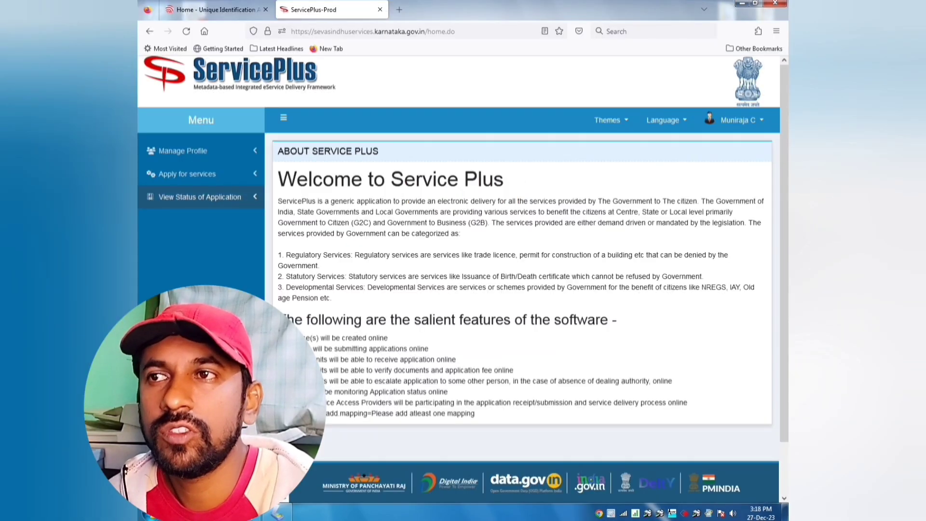
- Expand Apply for services and display the full list of available services
{"action": "left_click", "coordinate": [193, 173]}
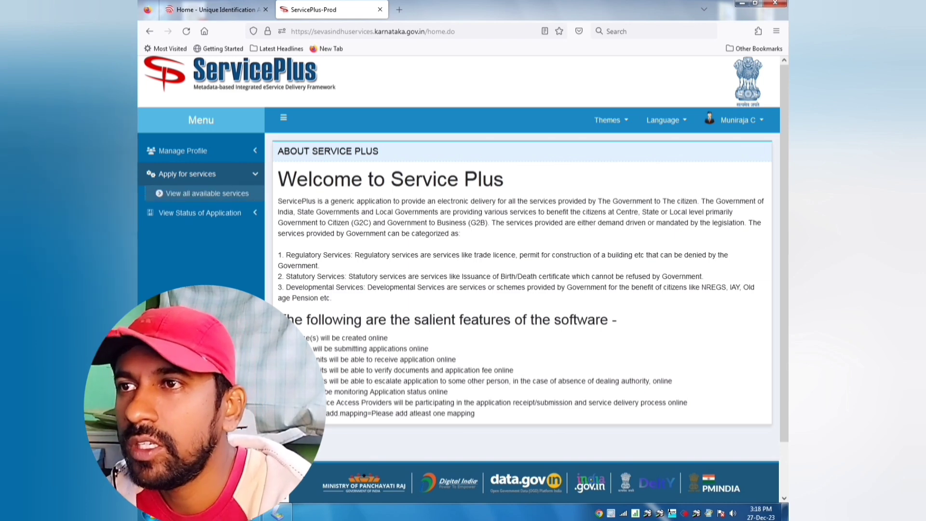
{"action": "left_click", "coordinate": [207, 193]}
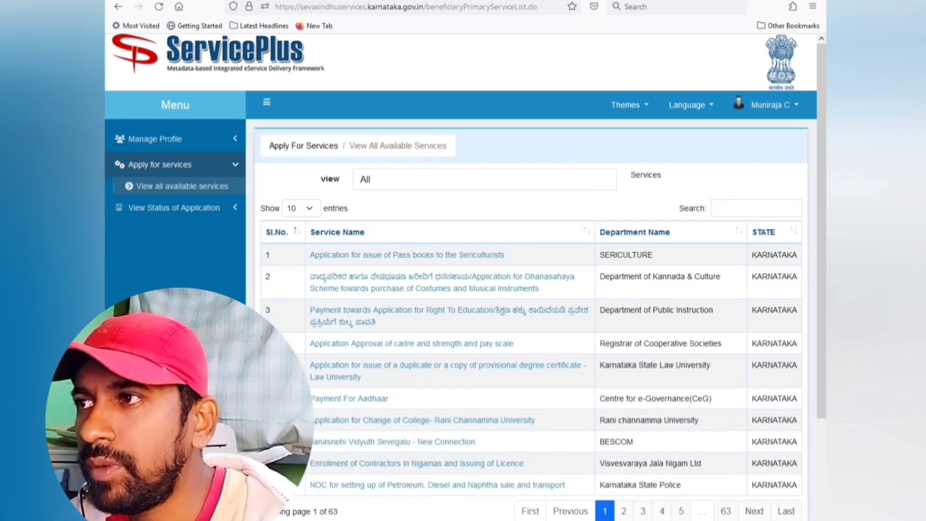
{"action": "left_click", "coordinate": [756, 208]}
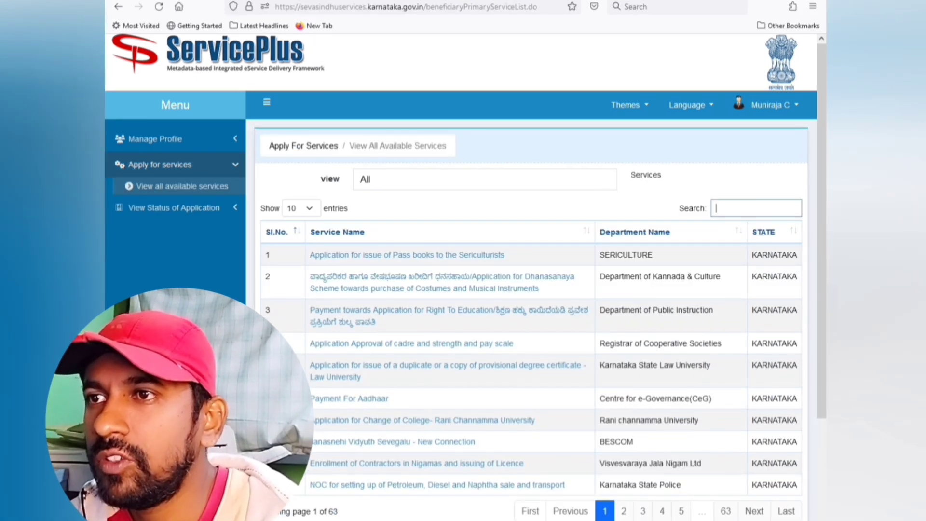
- Search the services for 'yuvanidhi' and open Application for Yuvanidhi scheme
{"action": "type", "text": "yuva"}
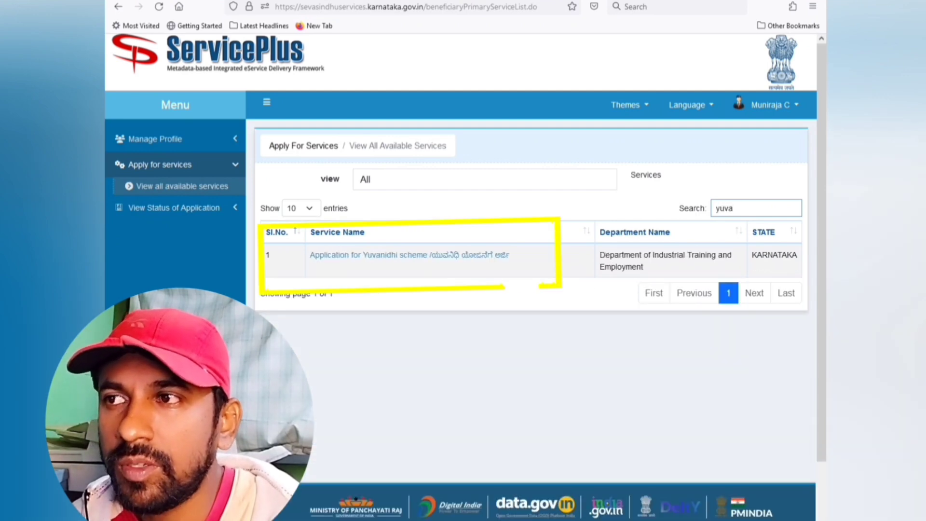
{"action": "type", "text": "nidh"}
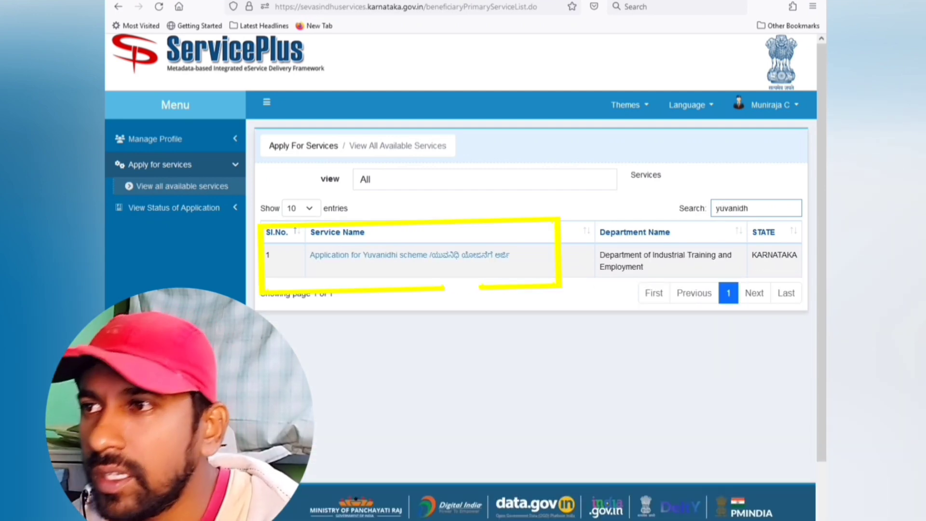
{"action": "type", "text": "i"}
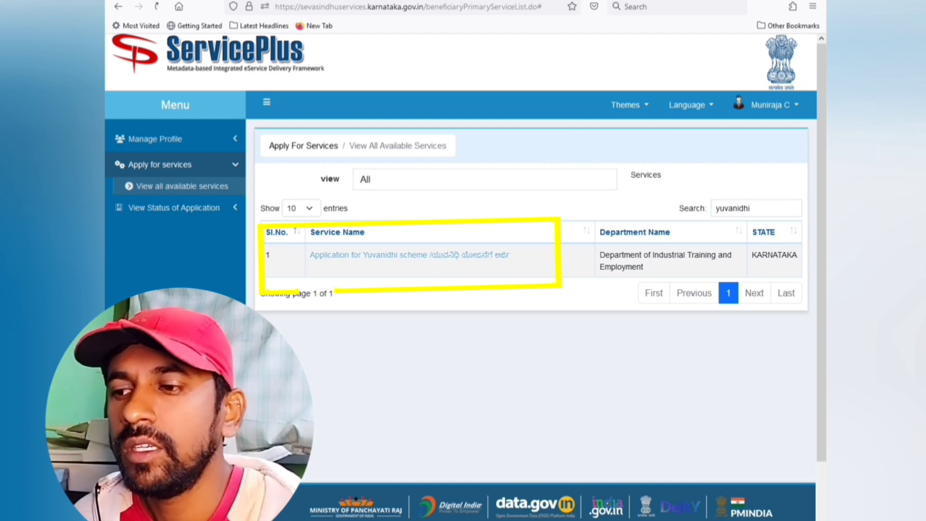
{"action": "left_click", "coordinate": [409, 255]}
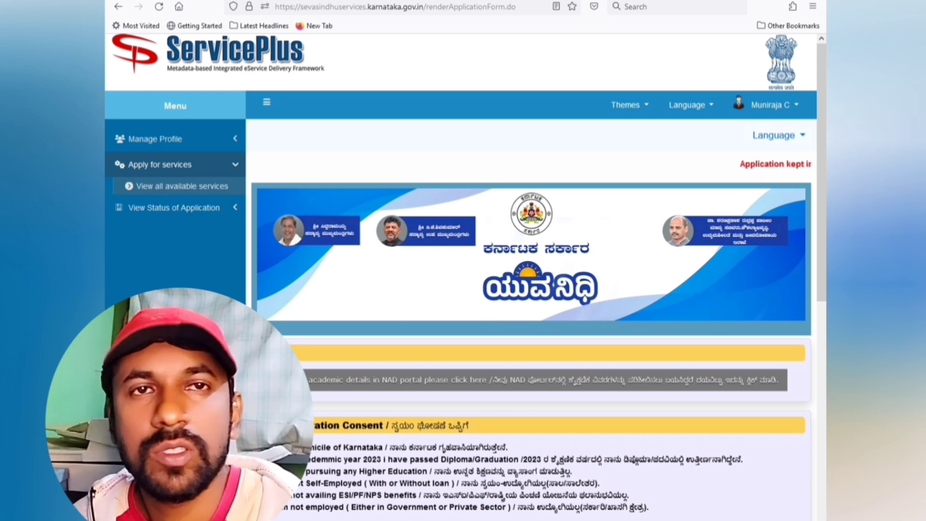
{"action": "scroll", "coordinate": [531, 290], "scroll_direction": "down", "scroll_amount": 3}
{"action": "scroll", "coordinate": [530, 289], "scroll_direction": "down", "scroll_amount": 1}
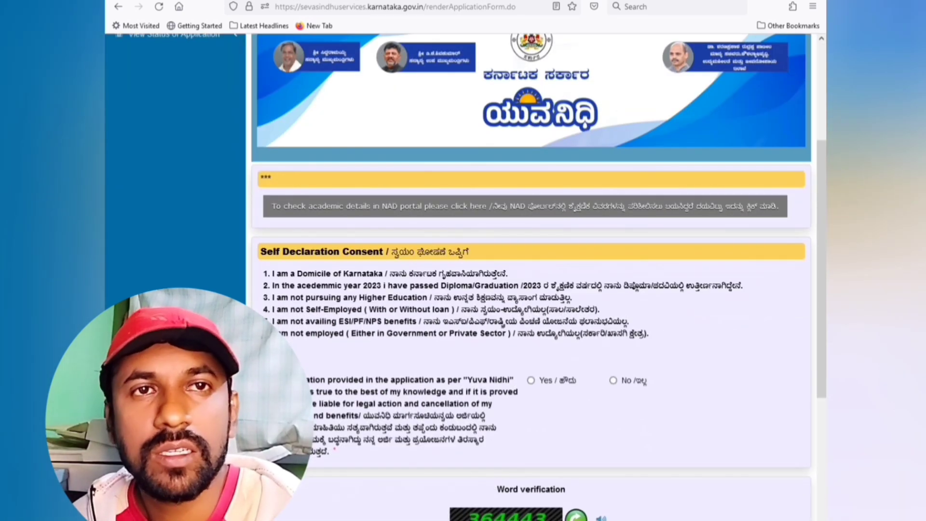
{"action": "scroll", "coordinate": [531, 289], "scroll_direction": "down", "scroll_amount": 1}
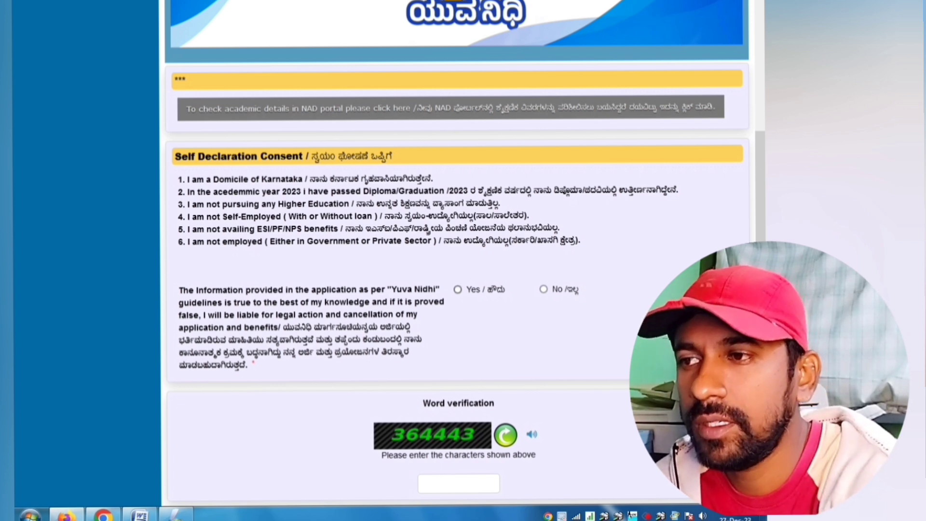
- Answer Yes to the Yuva Nidhi self declaration and scroll down to Applicant Details
{"action": "left_click", "coordinate": [458, 289]}
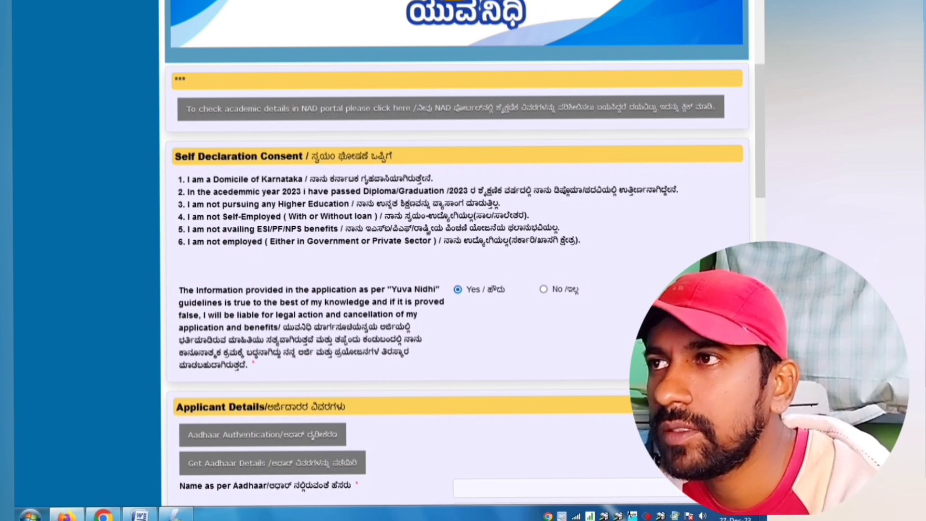
{"action": "scroll", "coordinate": [455, 261], "scroll_direction": "down", "scroll_amount": 5}
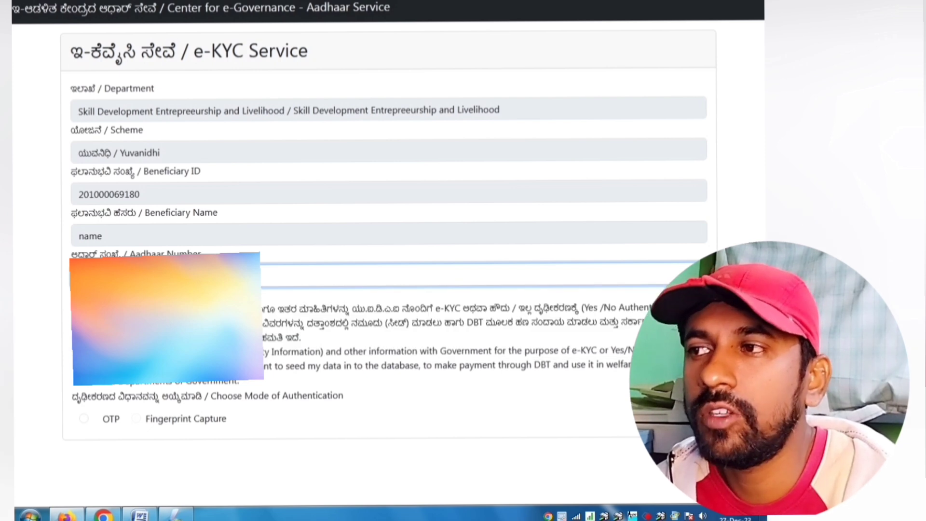
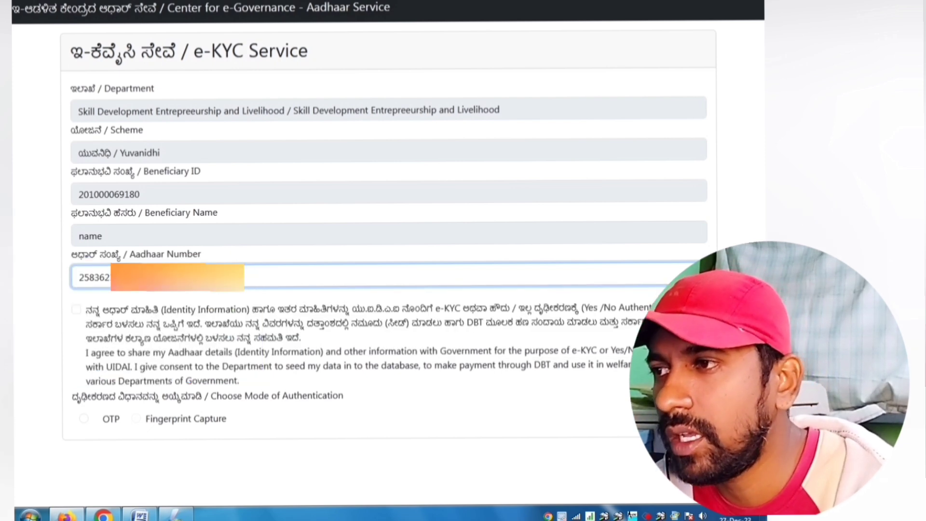
- Enter the applicant's Aadhaar number, give e-KYC consent, and verify with the received OTP
{"action": "left_click", "coordinate": [76, 309]}
{"action": "left_click", "coordinate": [84, 418]}
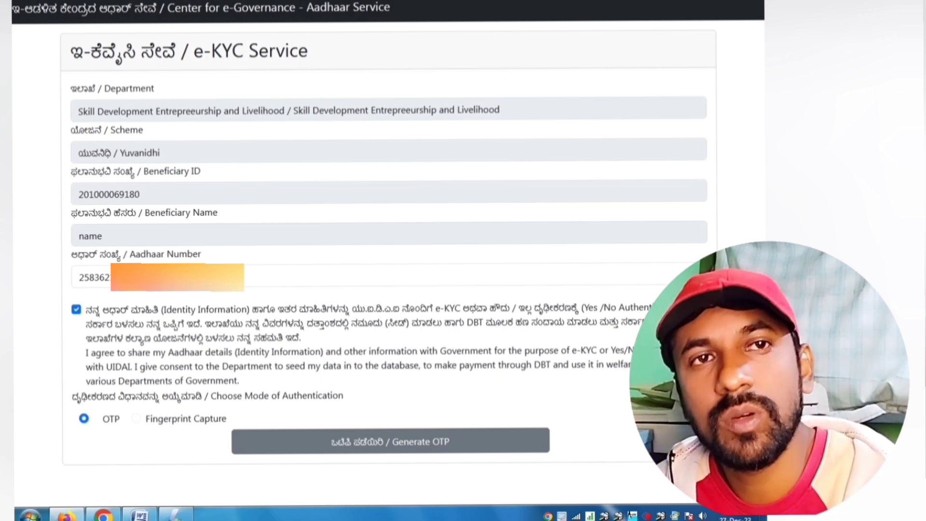
{"action": "left_click", "coordinate": [390, 441]}
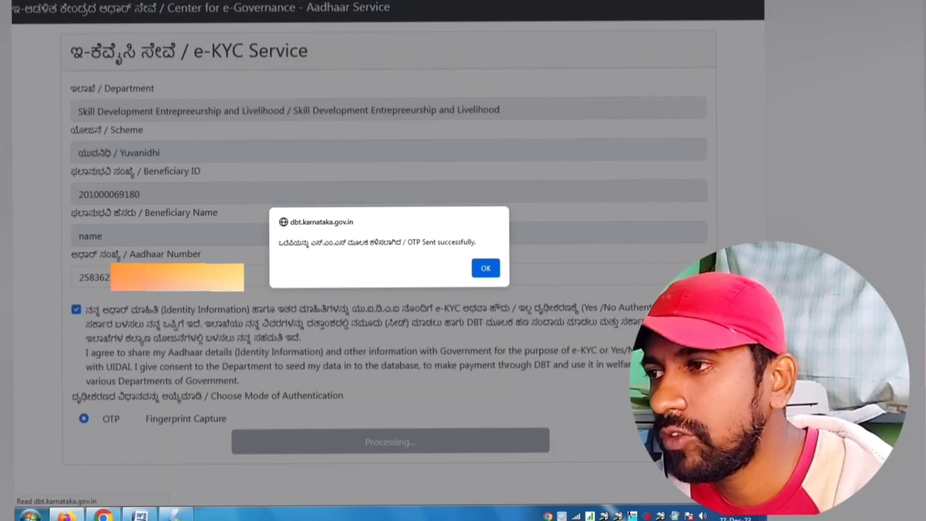
{"action": "key", "text": "Return"}
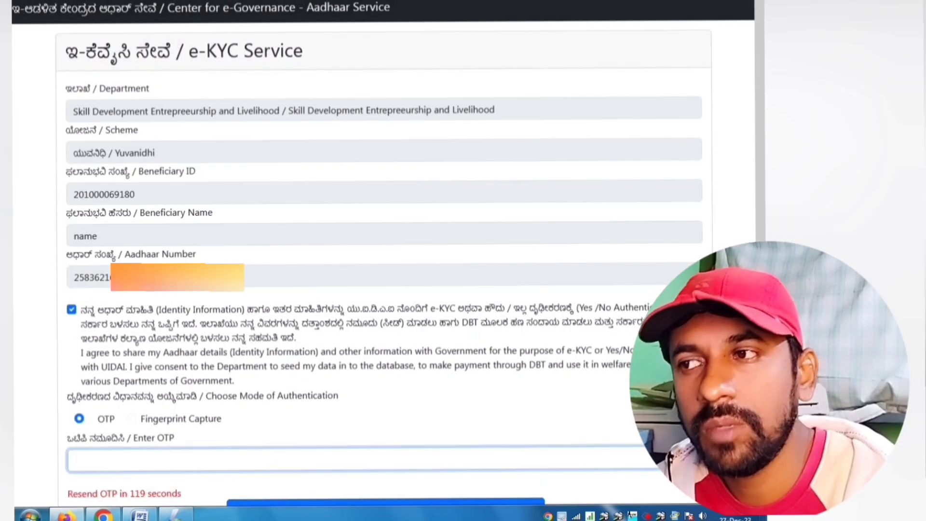
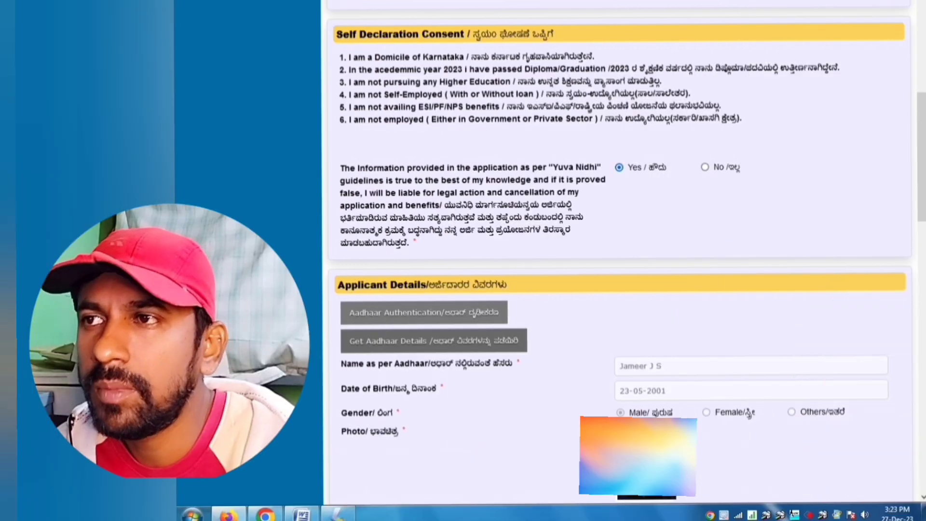
- Mark current address same as permanent and choose district Chikkaballapura, taluk Sidlaghatta
{"action": "scroll", "coordinate": [622, 250], "scroll_direction": "down", "scroll_amount": 6}
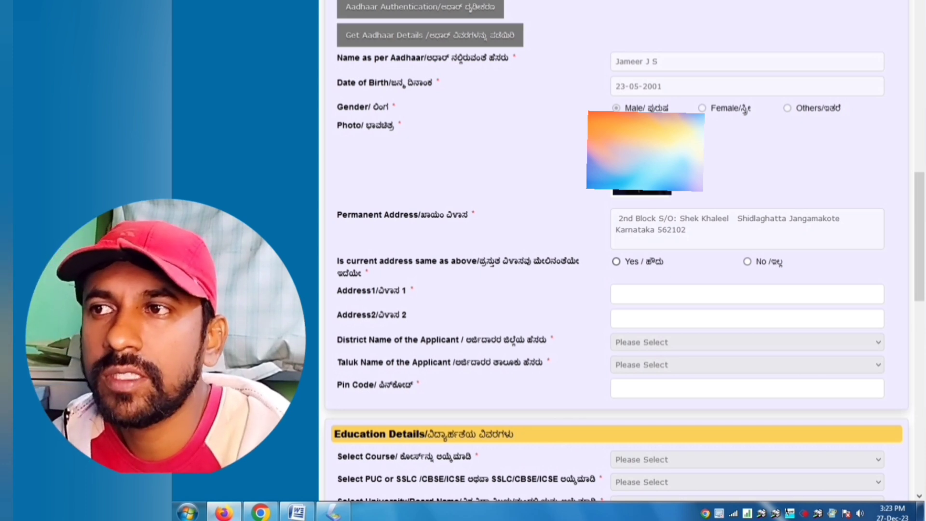
{"action": "left_click", "coordinate": [615, 261]}
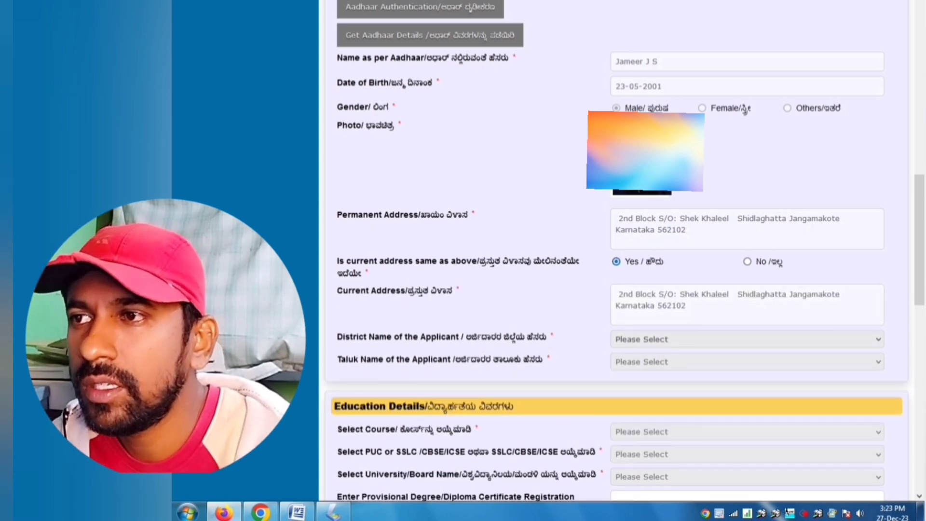
{"action": "left_click", "coordinate": [747, 339]}
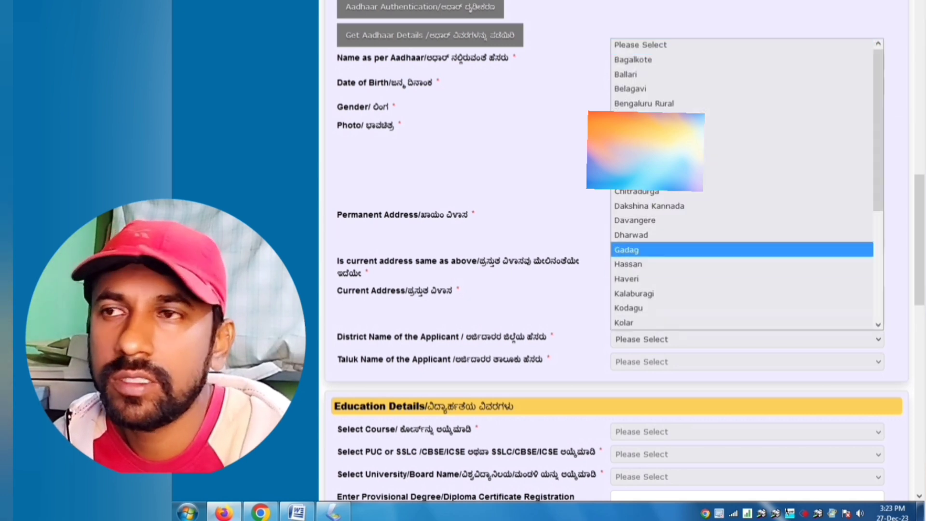
{"action": "left_click", "coordinate": [647, 162]}
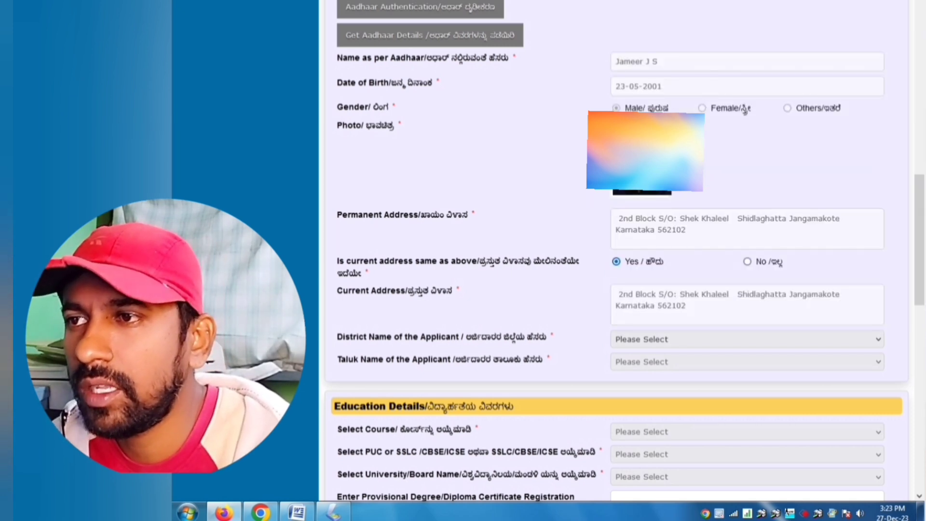
{"action": "left_click", "coordinate": [747, 362]}
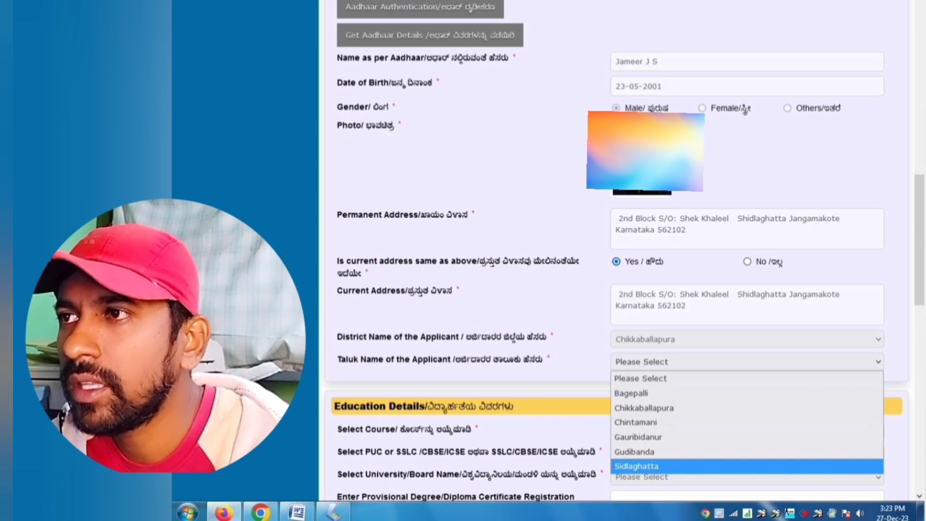
{"action": "left_click", "coordinate": [641, 465]}
- Move down to the Education Details section and bring up the Select Course choices
{"action": "scroll", "coordinate": [622, 251], "scroll_direction": "down", "scroll_amount": 8}
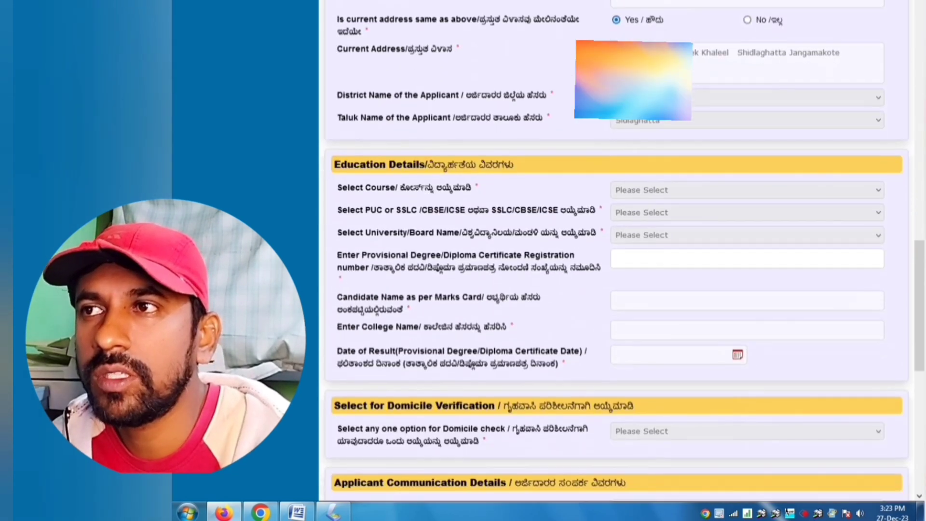
{"action": "scroll", "coordinate": [622, 251], "scroll_direction": "down", "scroll_amount": 1}
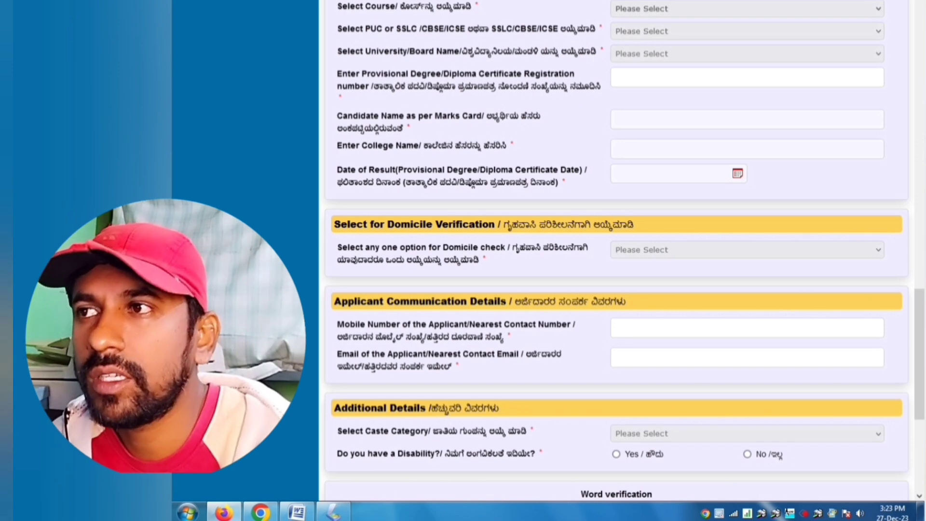
{"action": "scroll", "coordinate": [622, 251], "scroll_direction": "up", "scroll_amount": 1}
{"action": "left_click", "coordinate": [746, 69]}
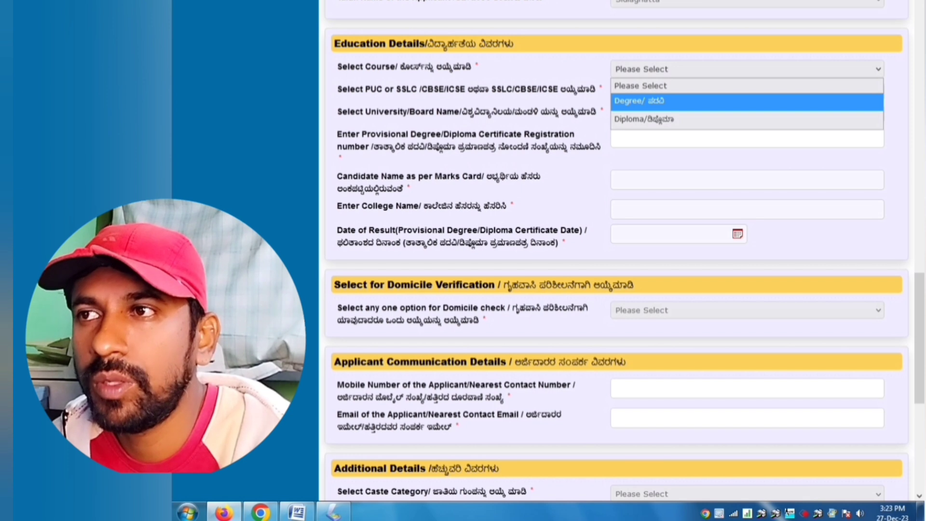
- Set the course to Degree and the level of study to UG
{"action": "key", "text": "Escape"}
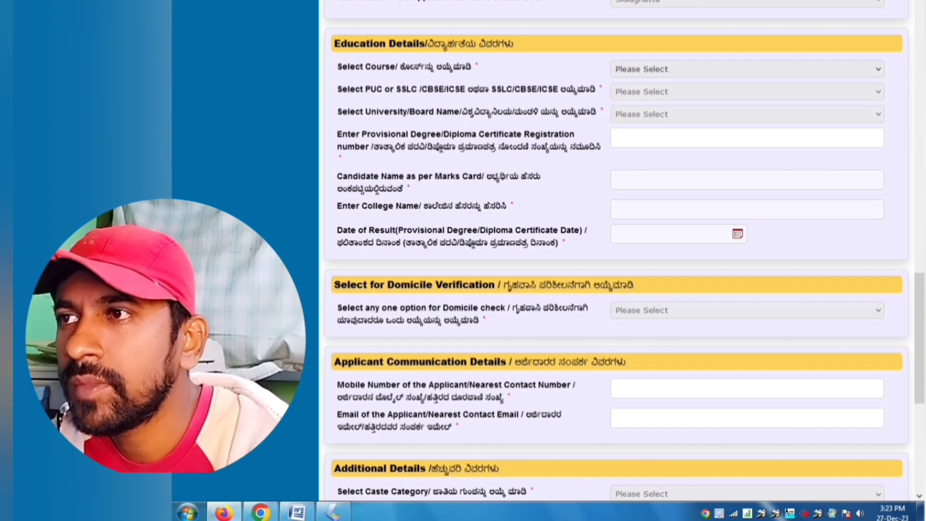
{"action": "key", "text": "Down"}
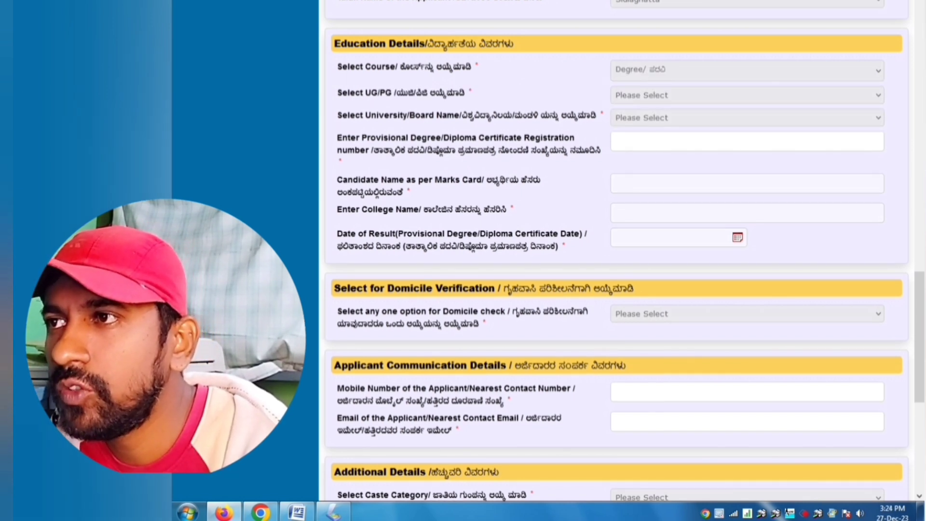
{"action": "key", "text": "Tab"}
{"action": "key", "text": "alt+Down"}
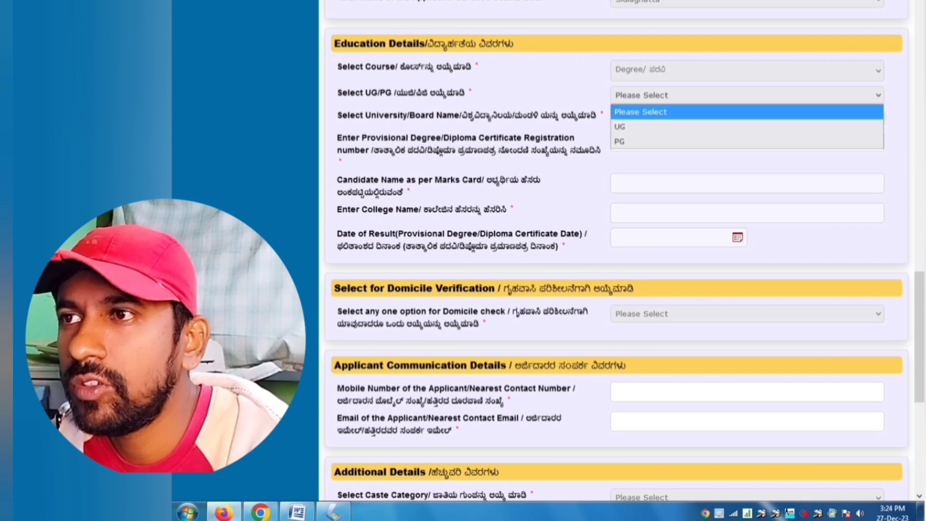
{"action": "key", "text": "Down"}
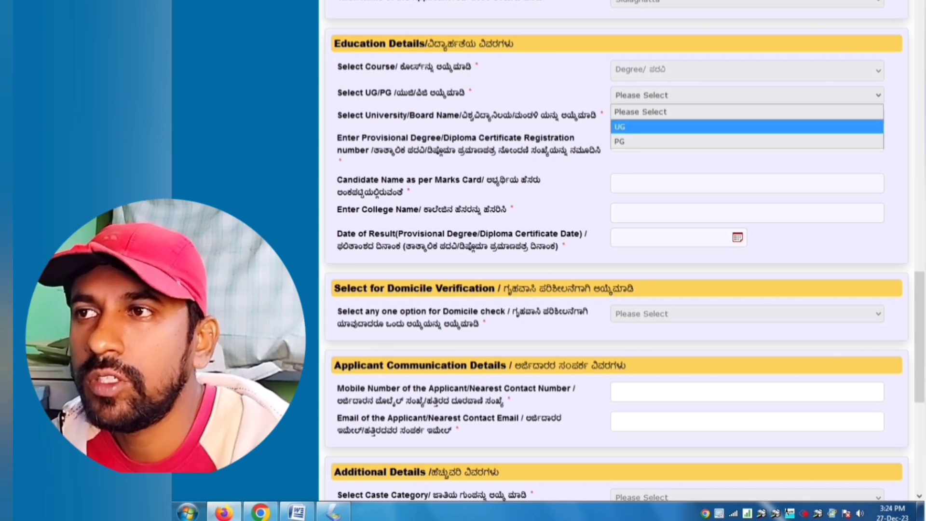
{"action": "key", "text": "Return"}
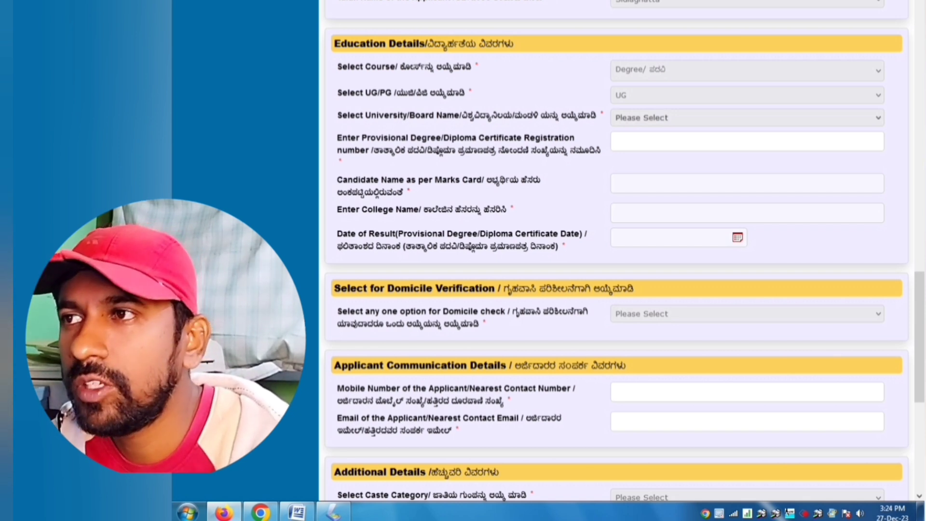
- Choose Bengaluru North University and start entering the provisional certificate registration number
{"action": "key", "text": "Tab"}
{"action": "key", "text": "alt+Down"}
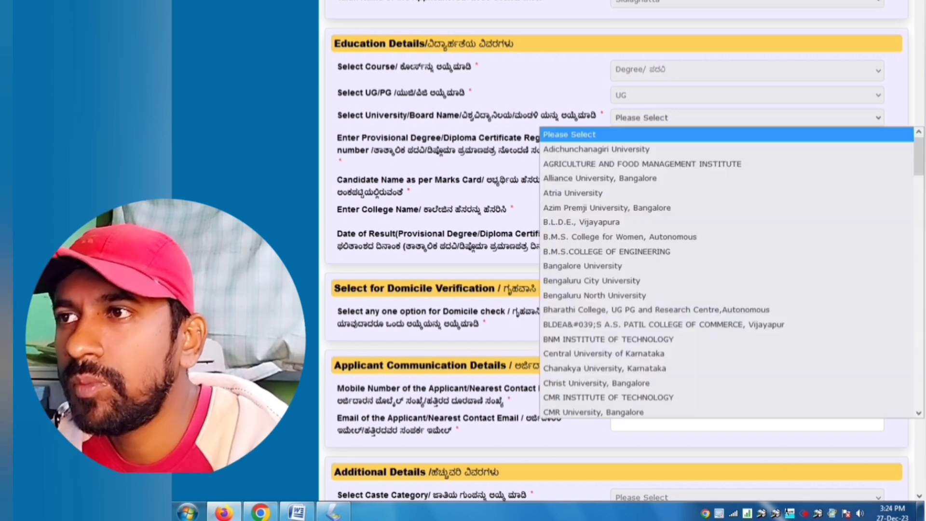
{"action": "key", "text": "Down"}
{"action": "key", "text": "Down"}
{"action": "key", "text": "Down"}
{"action": "key", "text": "Down"}
{"action": "key", "text": "Down"}
{"action": "key", "text": "Down"}
{"action": "key", "text": "Down"}
{"action": "key", "text": "Down"}
{"action": "key", "text": "Down"}
{"action": "key", "text": "Down"}
{"action": "key", "text": "Down"}
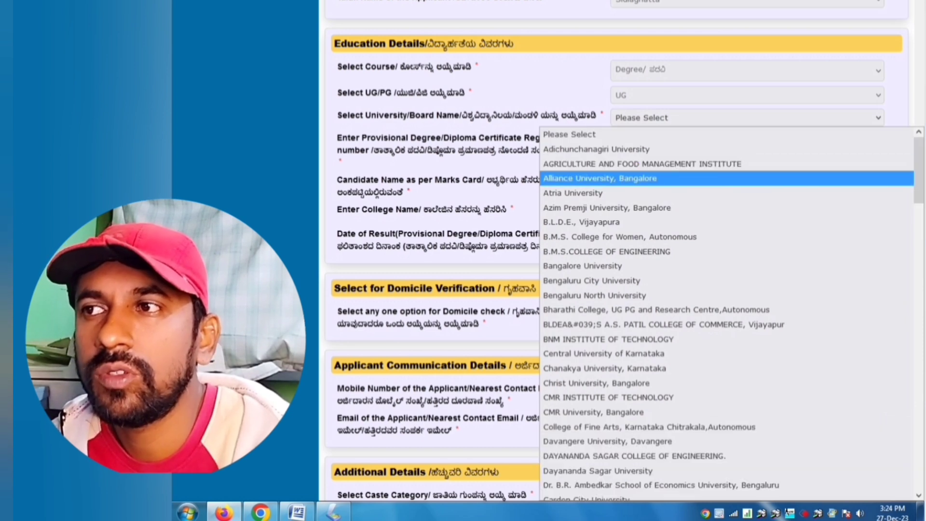
{"action": "key", "text": "Return"}
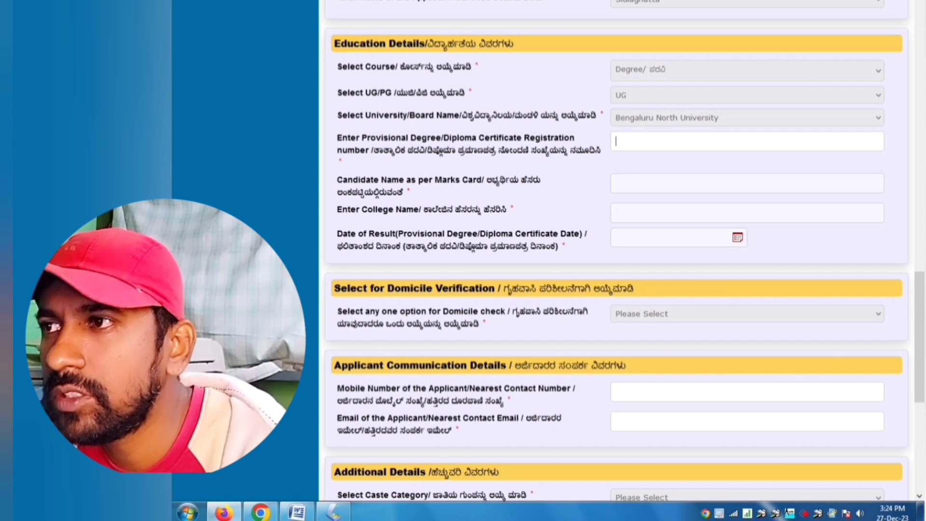
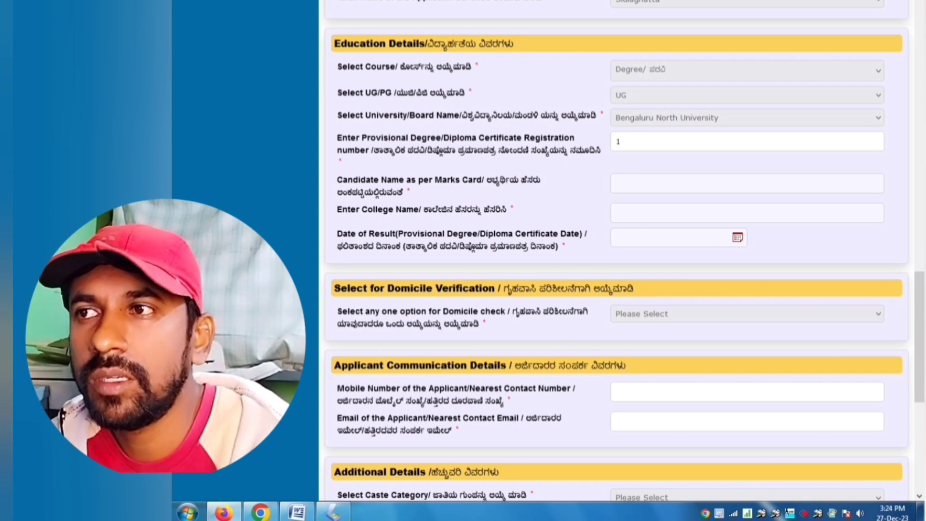
{"action": "key", "text": "BackSpace"}
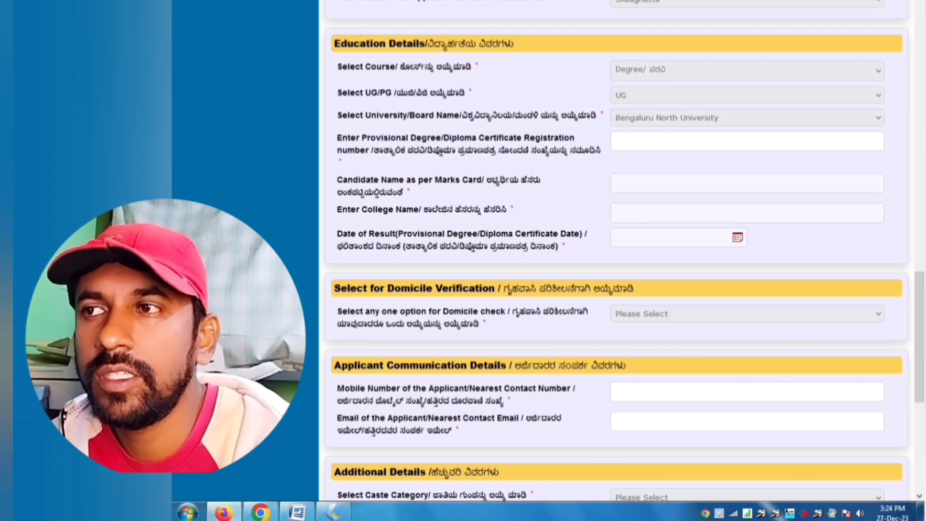
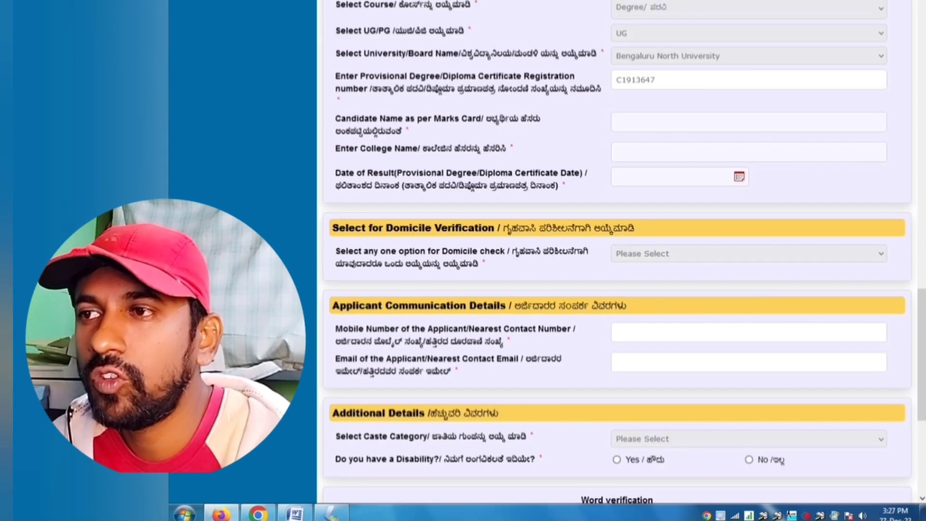
- Choose Ration Card as the domicile verification option
{"action": "scroll", "coordinate": [622, 253], "scroll_direction": "down", "scroll_amount": 3}
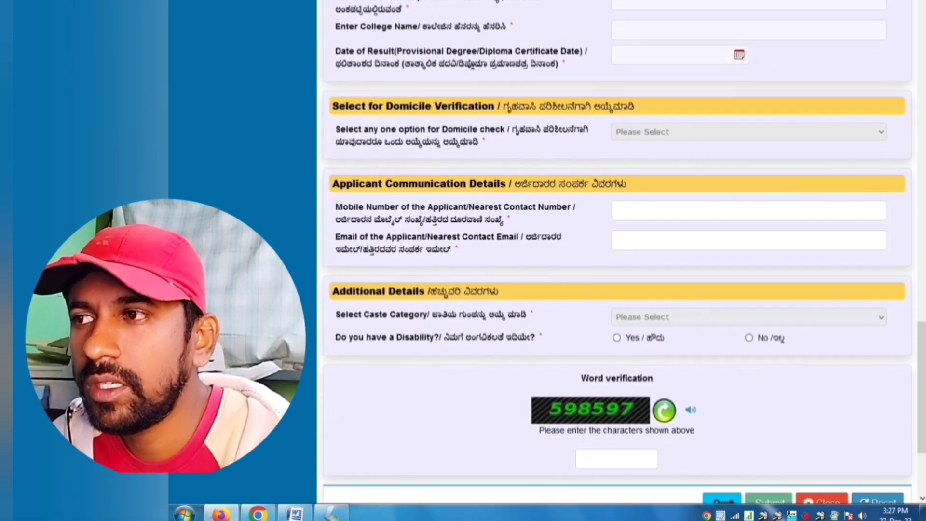
{"action": "left_click", "coordinate": [749, 132]}
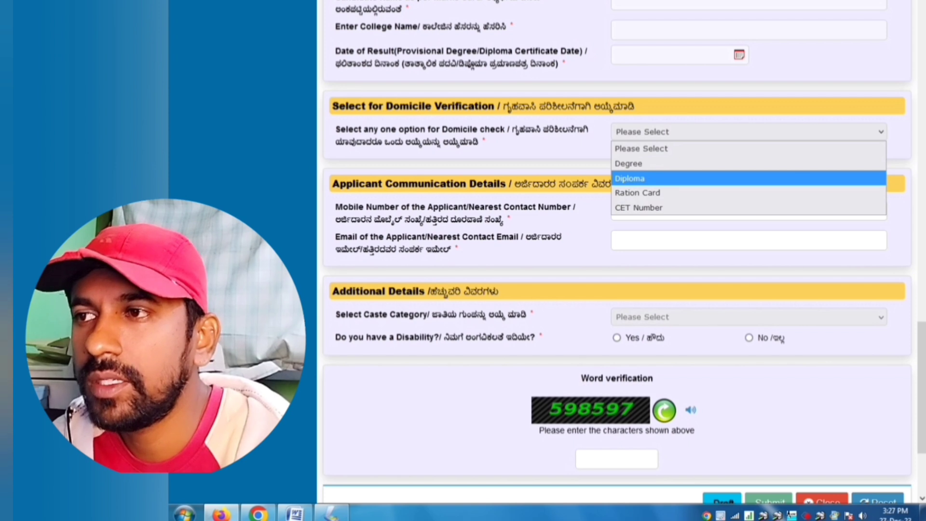
{"action": "left_click", "coordinate": [748, 192]}
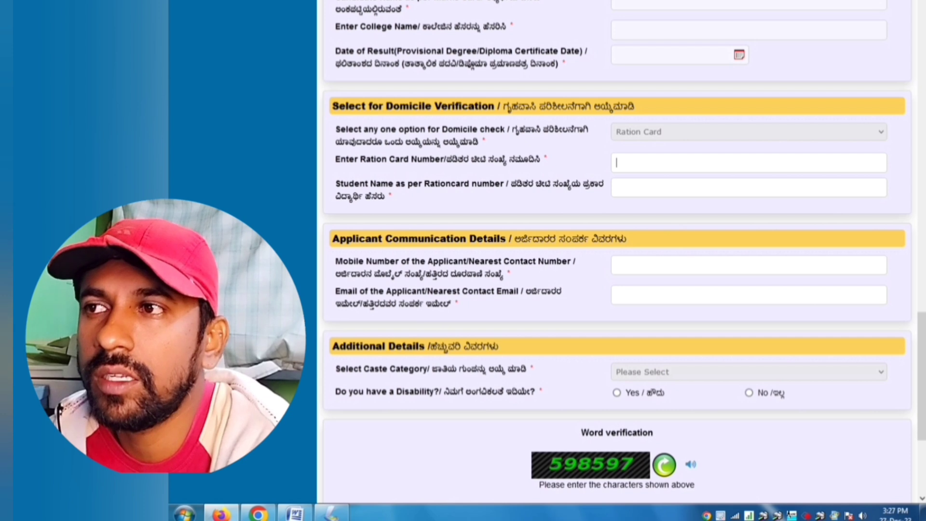
- Go through the Student Name, Mobile Number and E-mail fields below it
{"action": "left_click", "coordinate": [617, 187]}
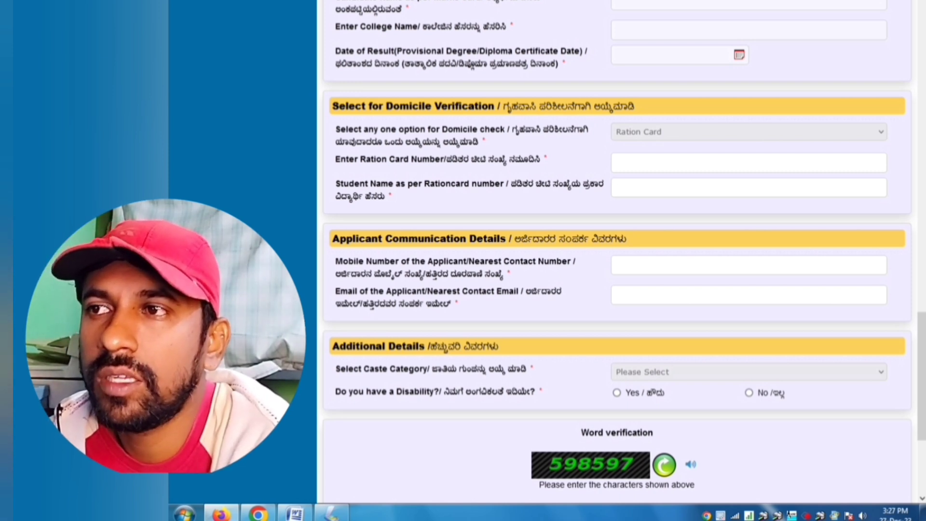
{"action": "left_click", "coordinate": [616, 264]}
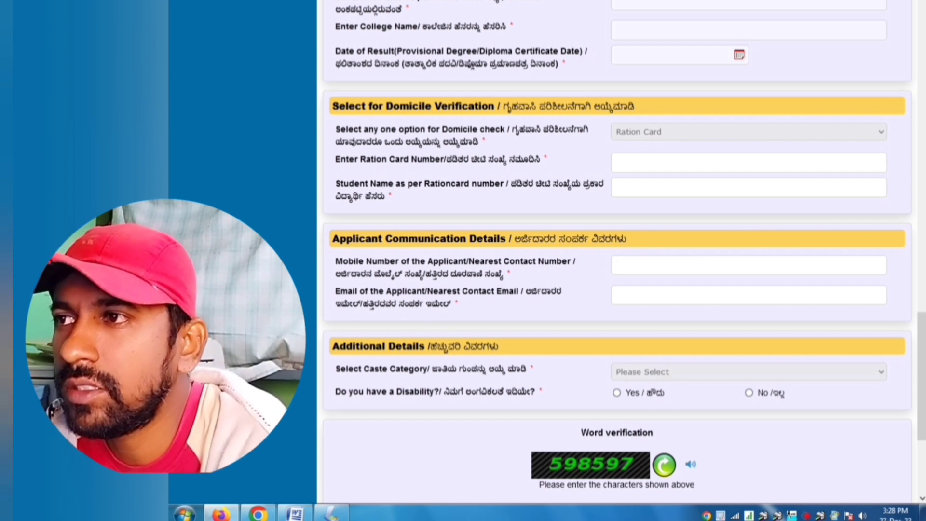
{"action": "left_click", "coordinate": [616, 295]}
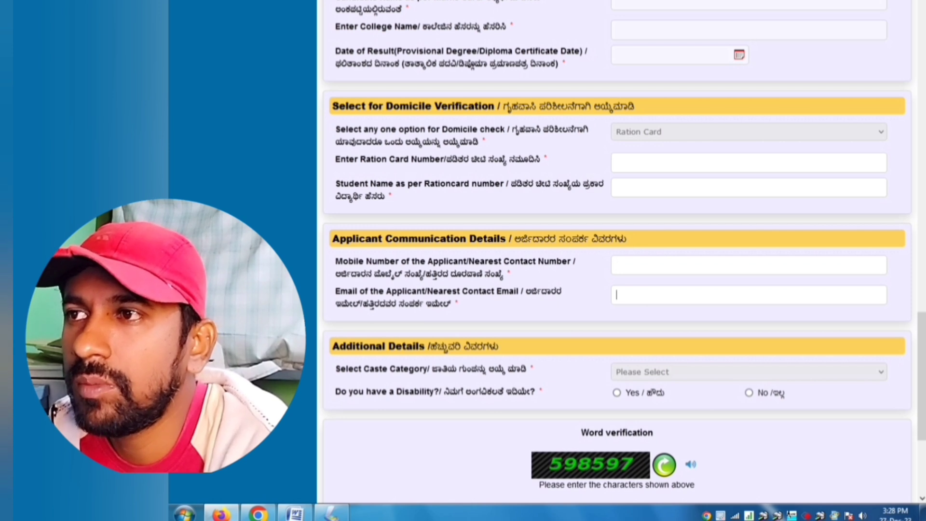
{"action": "scroll", "coordinate": [618, 251], "scroll_direction": "down", "scroll_amount": 3}
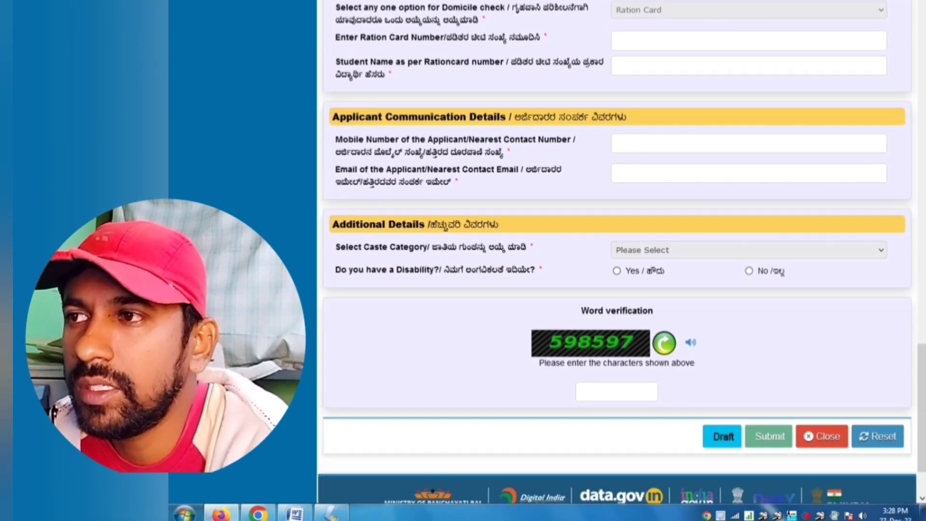
- Select Scheduled Tribe as caste category and answer No to the disability question
{"action": "left_click", "coordinate": [748, 250]}
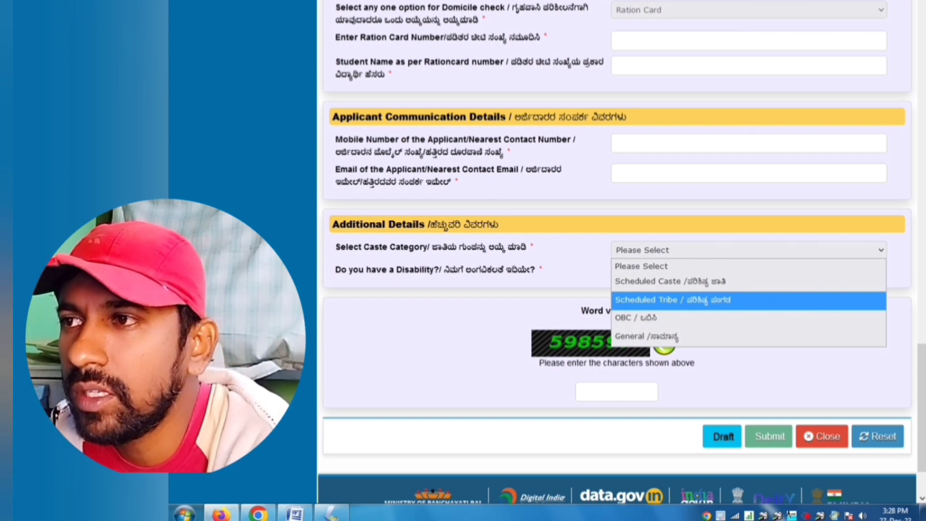
{"action": "left_click", "coordinate": [748, 301]}
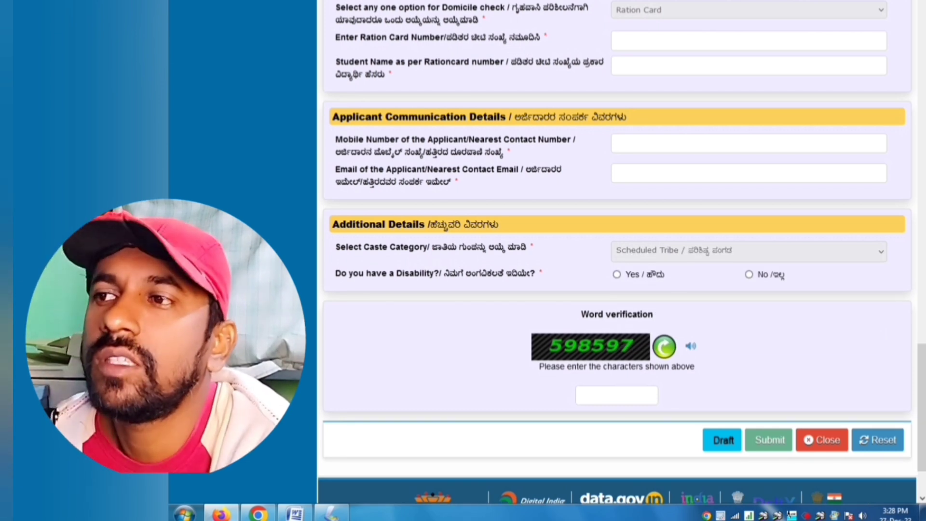
{"action": "left_click", "coordinate": [616, 274]}
{"action": "left_click", "coordinate": [748, 274]}
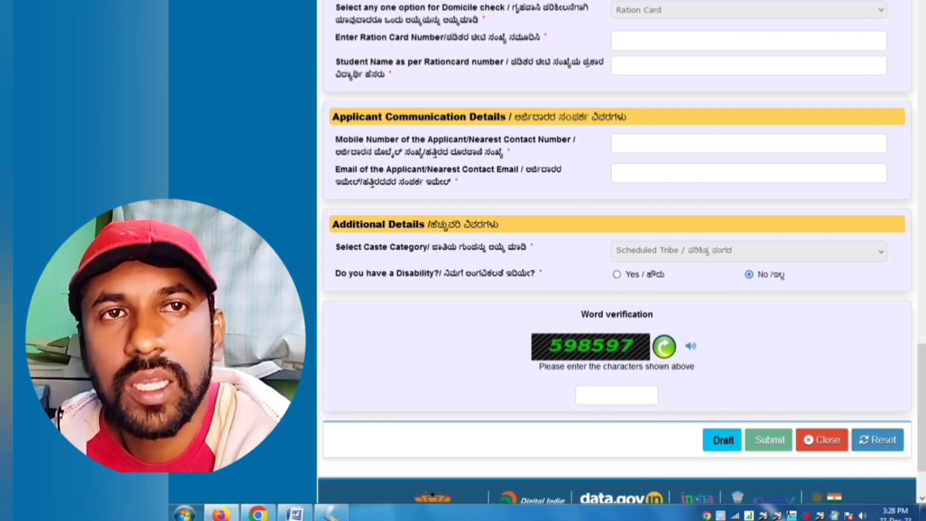